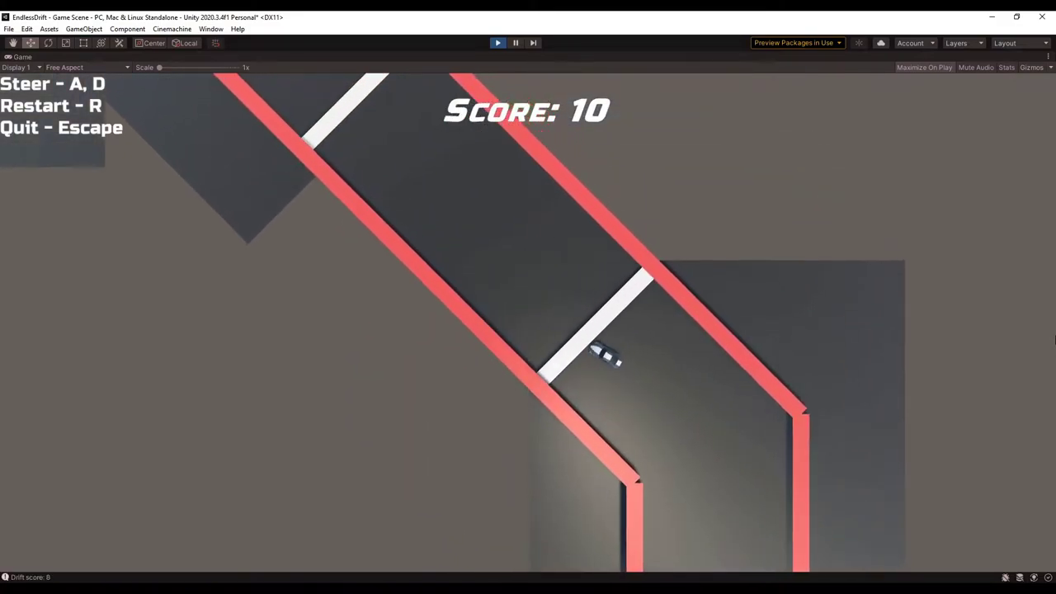
# Playtest the drifting car in the Game Scene, steering it both ways through the bends between the red track barriers.
pyautogui.press('a')
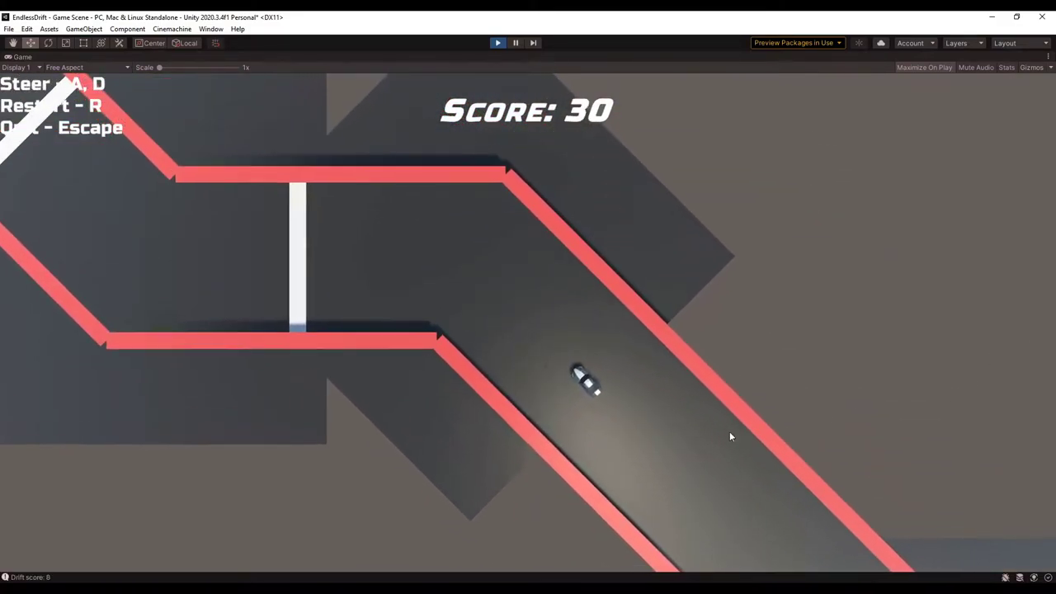
pyautogui.press('a')
pyautogui.press('d')
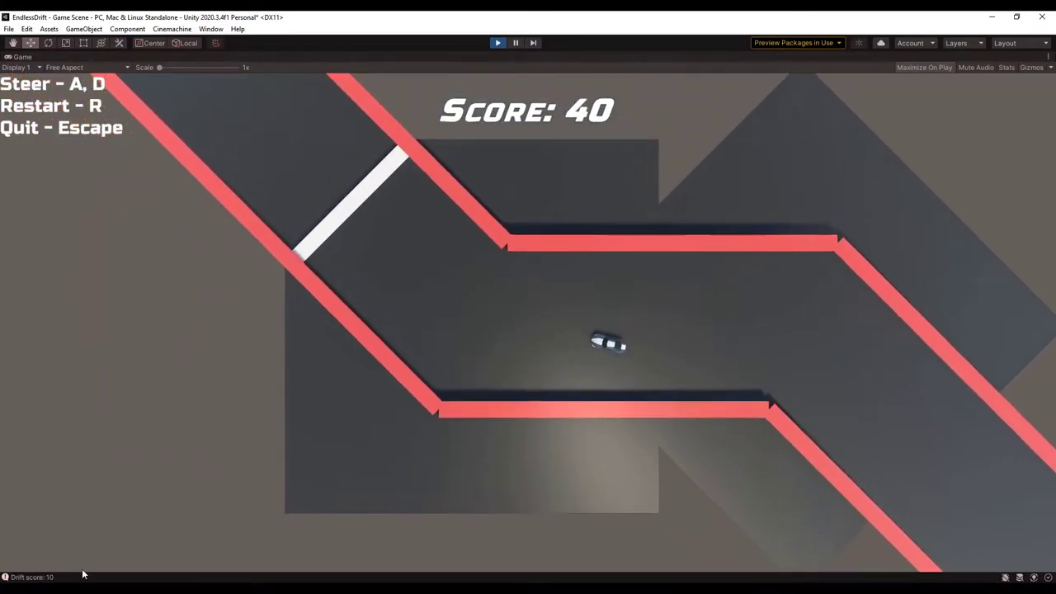
pyautogui.press('a')
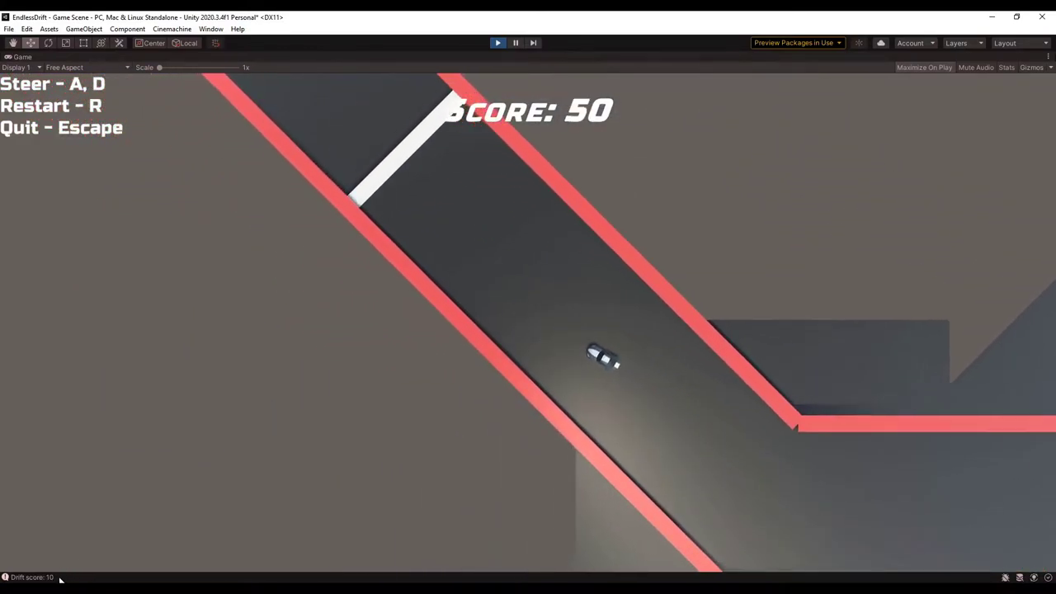
pyautogui.press('d')
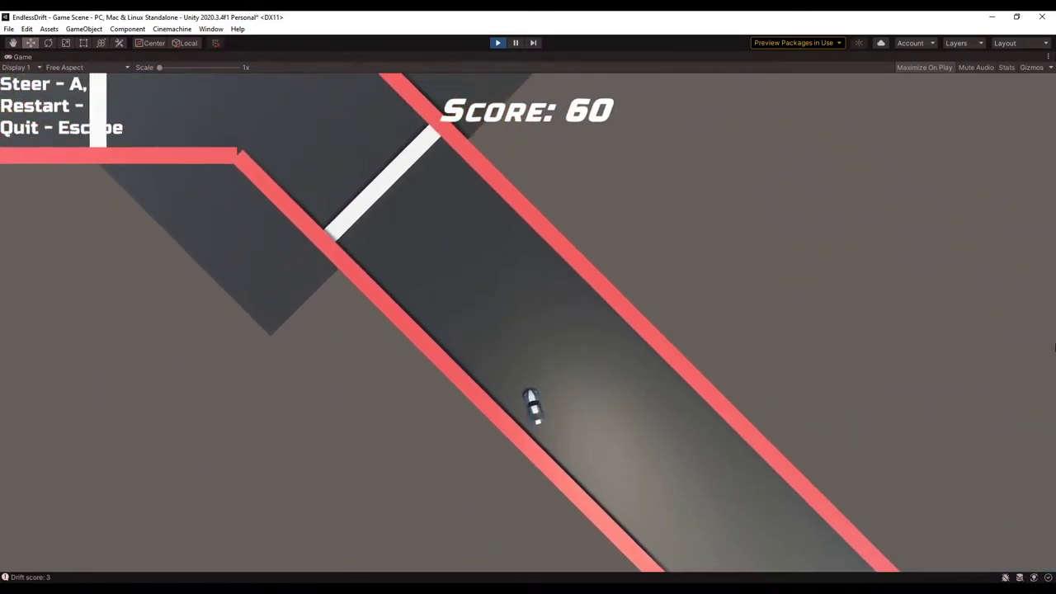
pyautogui.press('a')
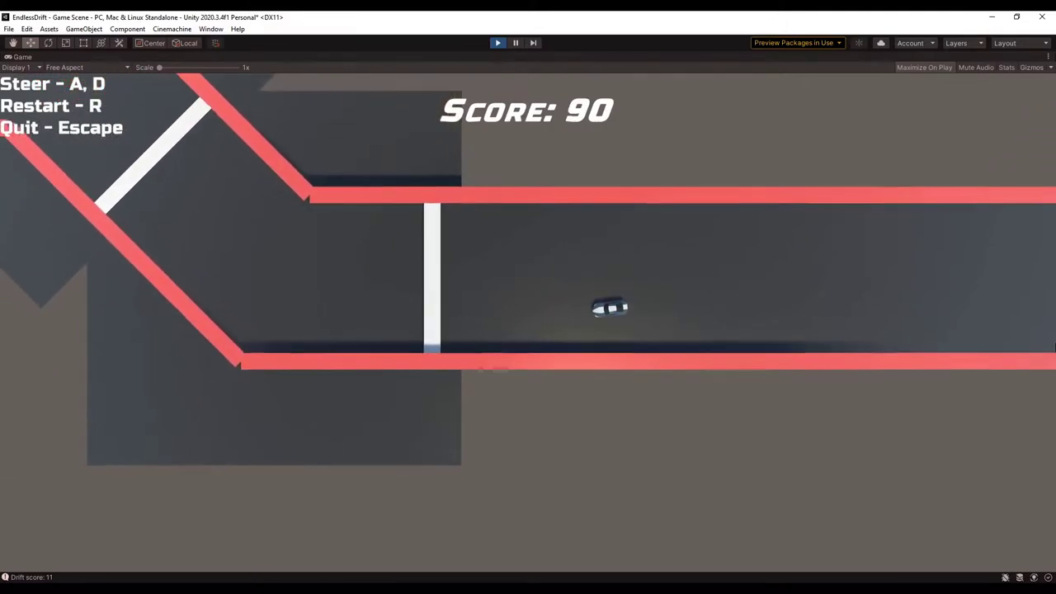
pyautogui.press('d')
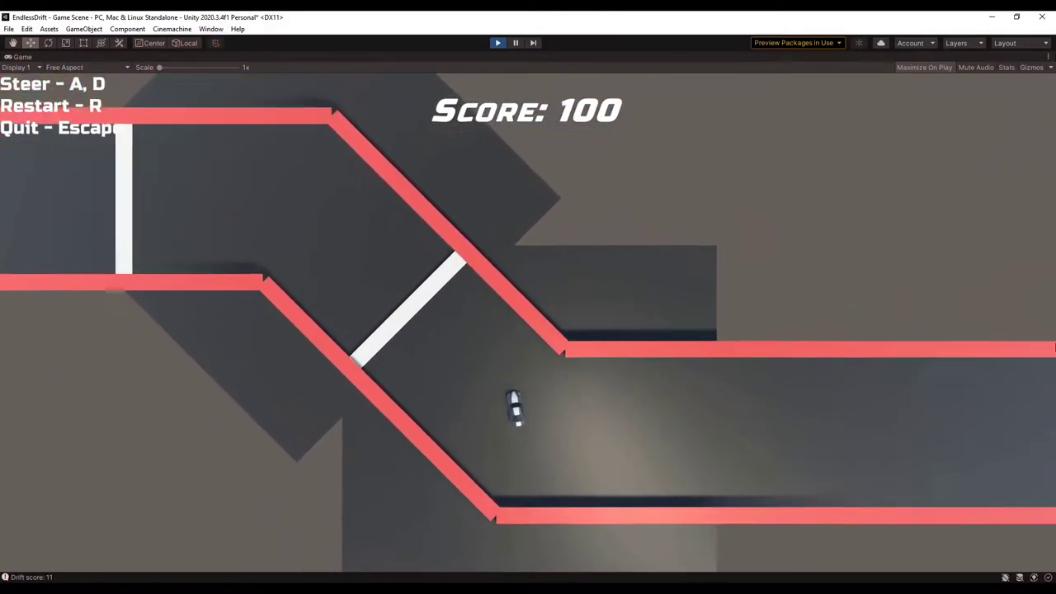
pyautogui.press('a')
pyautogui.press('a')
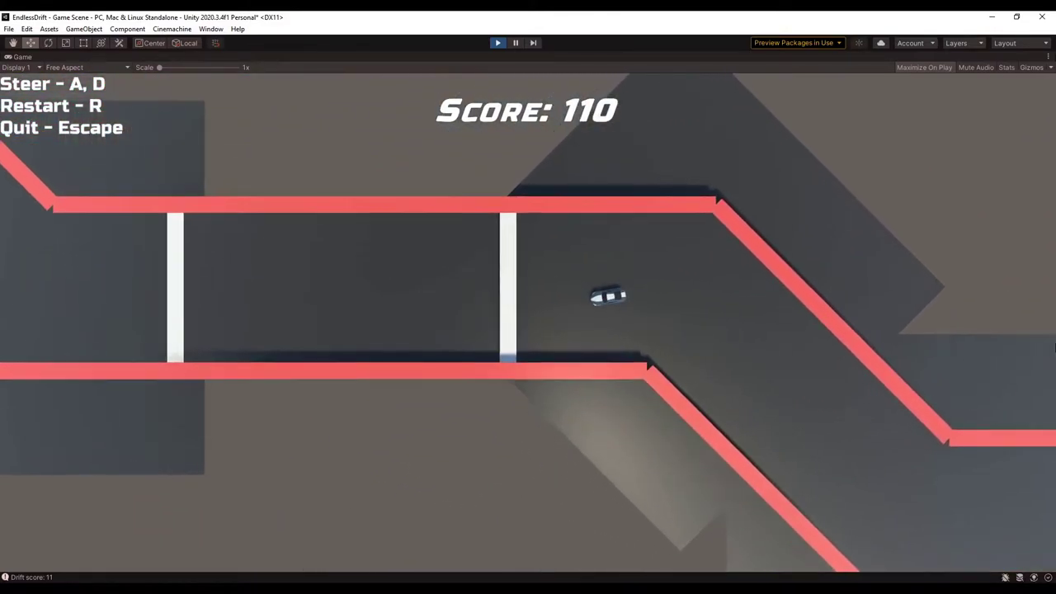
pyautogui.press('d')
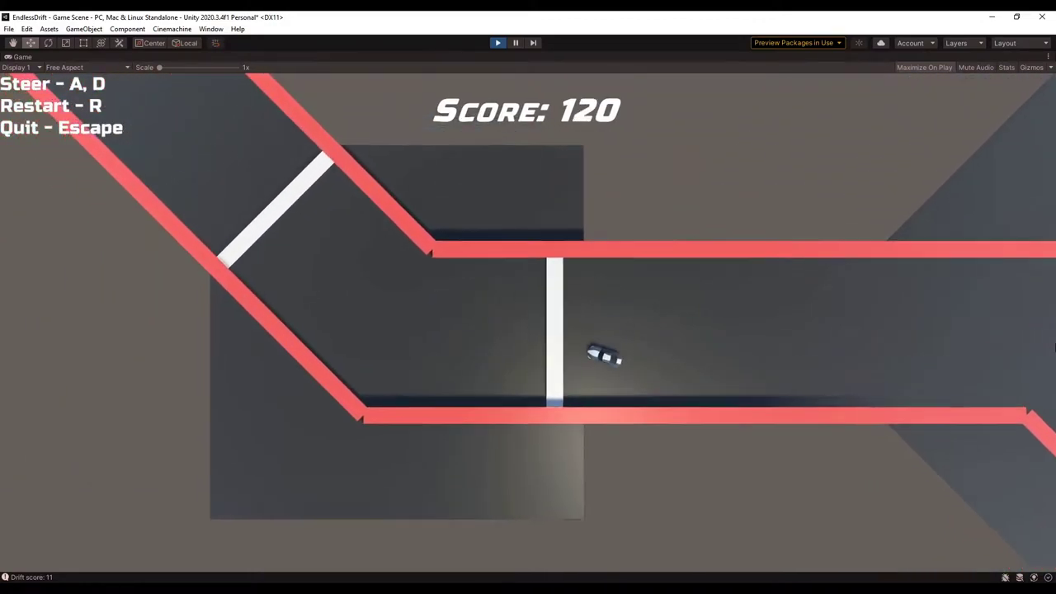
pyautogui.press('a')
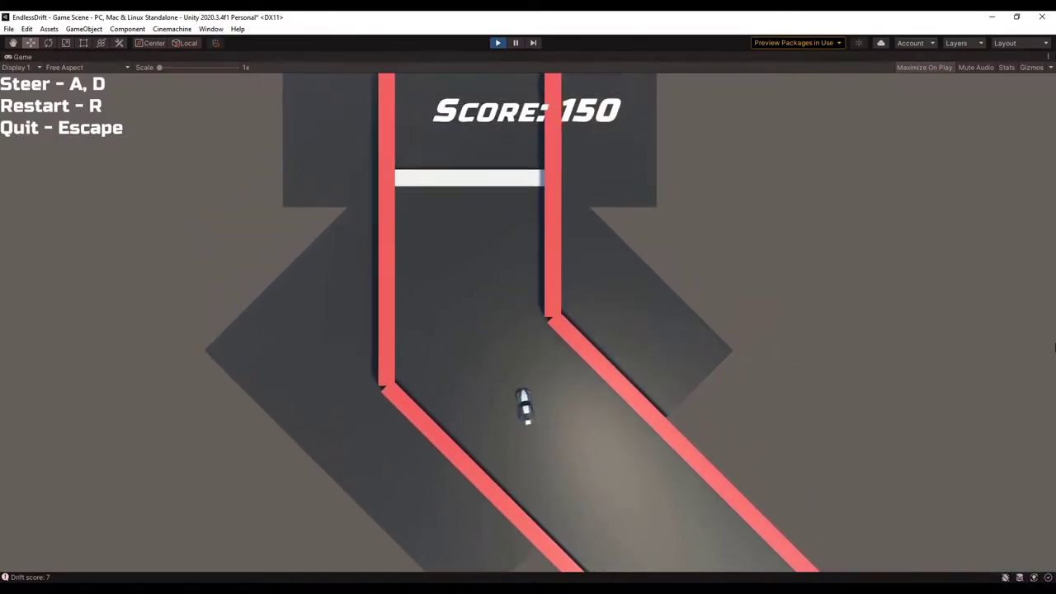
pyautogui.press('a')
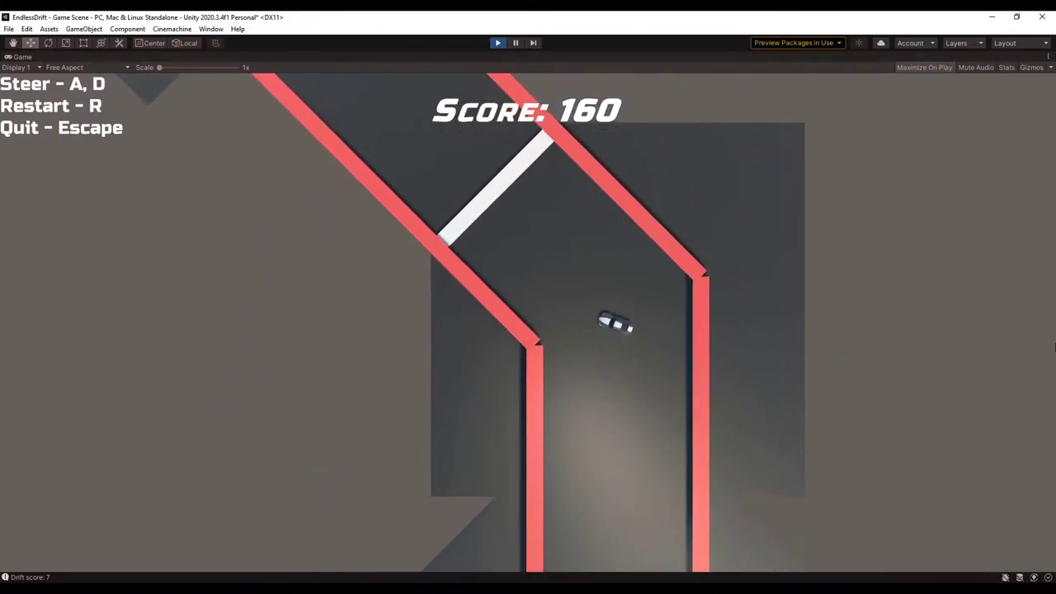
pyautogui.press('d')
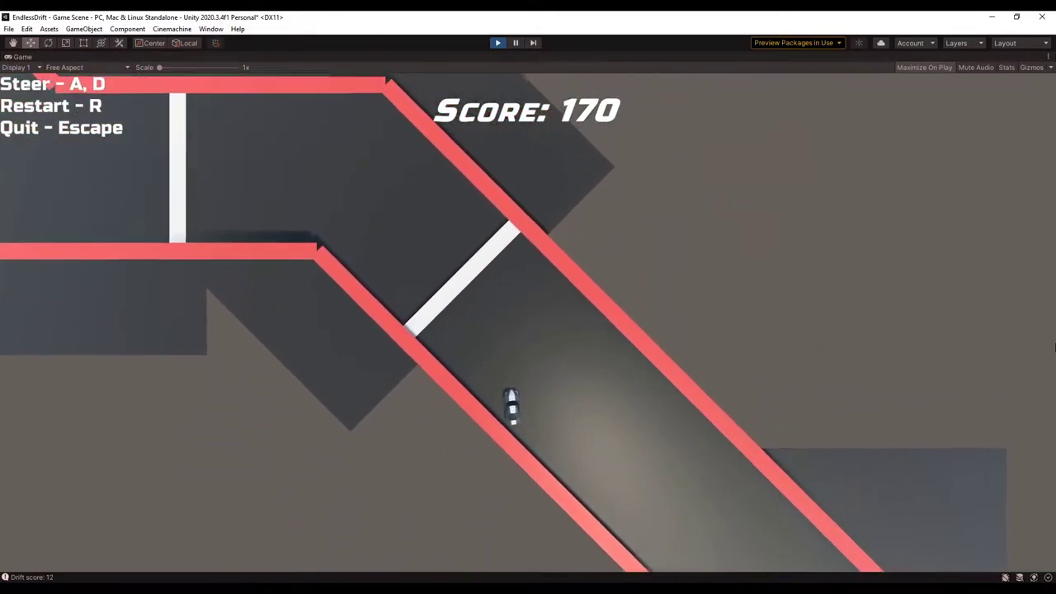
pyautogui.press('a')
pyautogui.press('a')
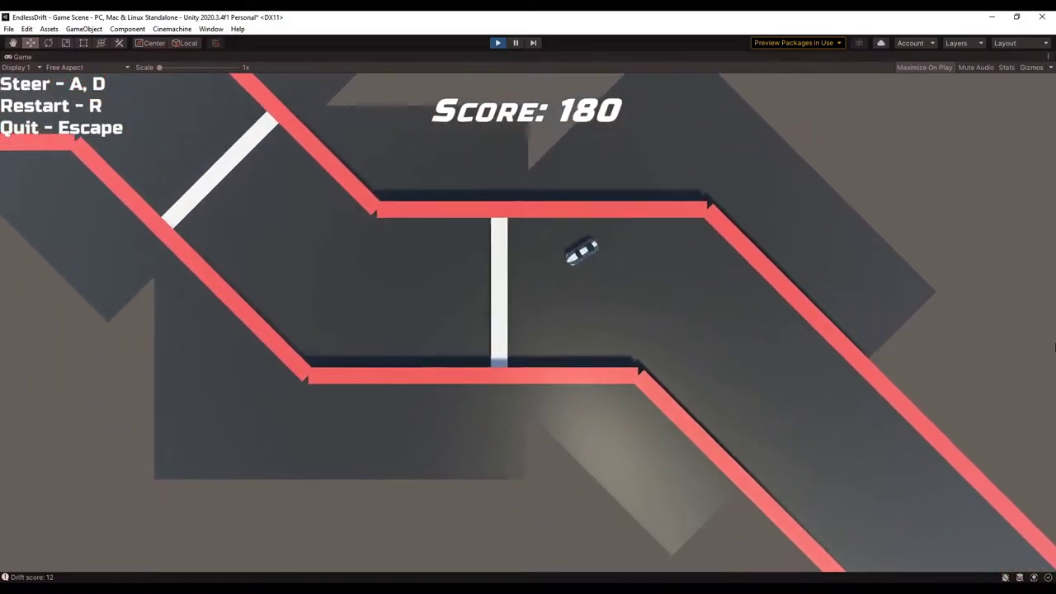
pyautogui.press('d')
pyautogui.press('d')
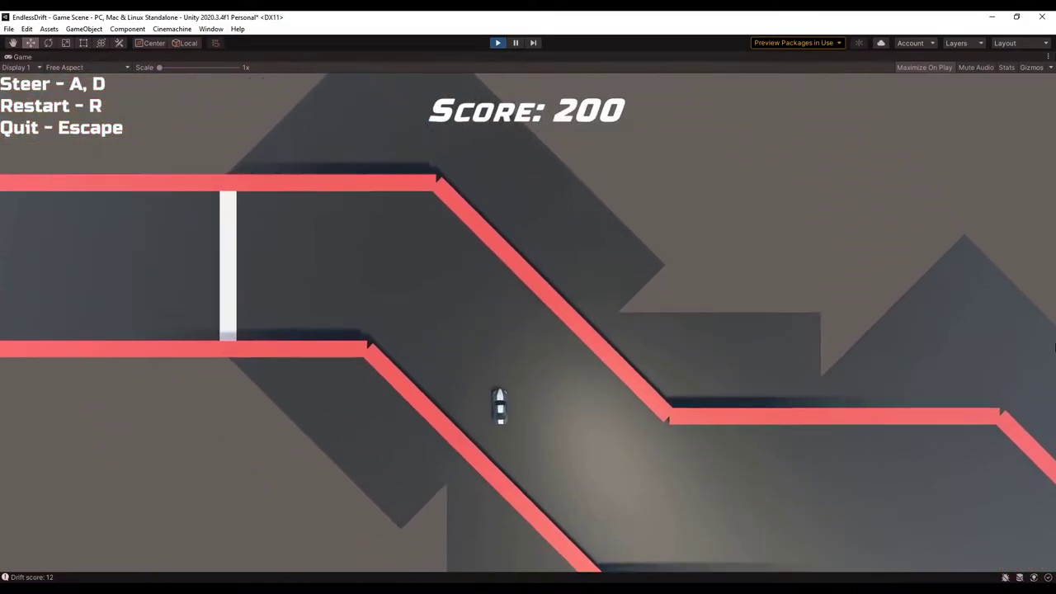
pyautogui.press('a')
pyautogui.press('a')
pyautogui.press('d')
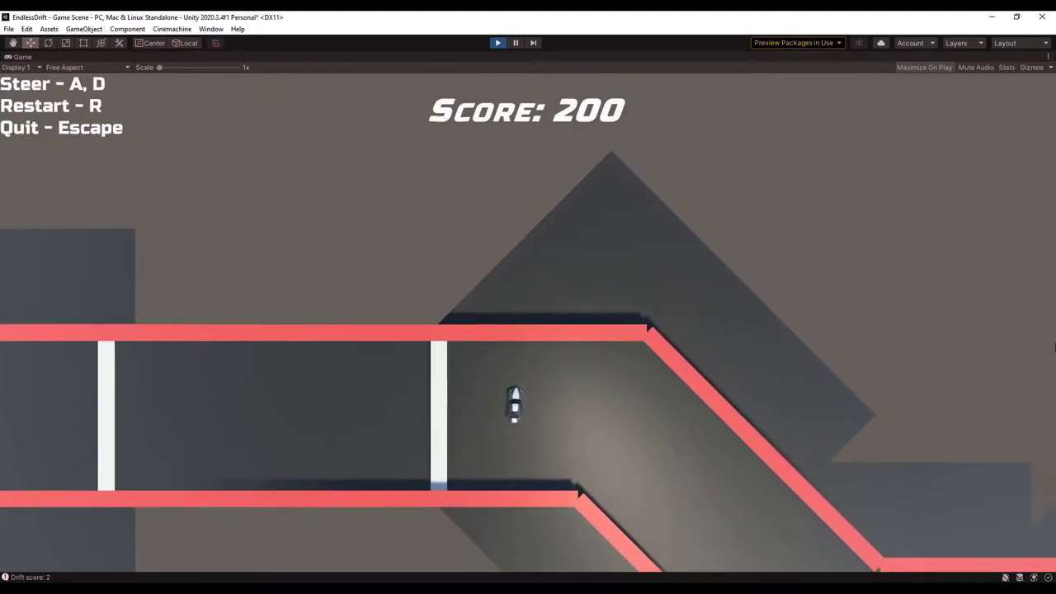
pyautogui.press('d')
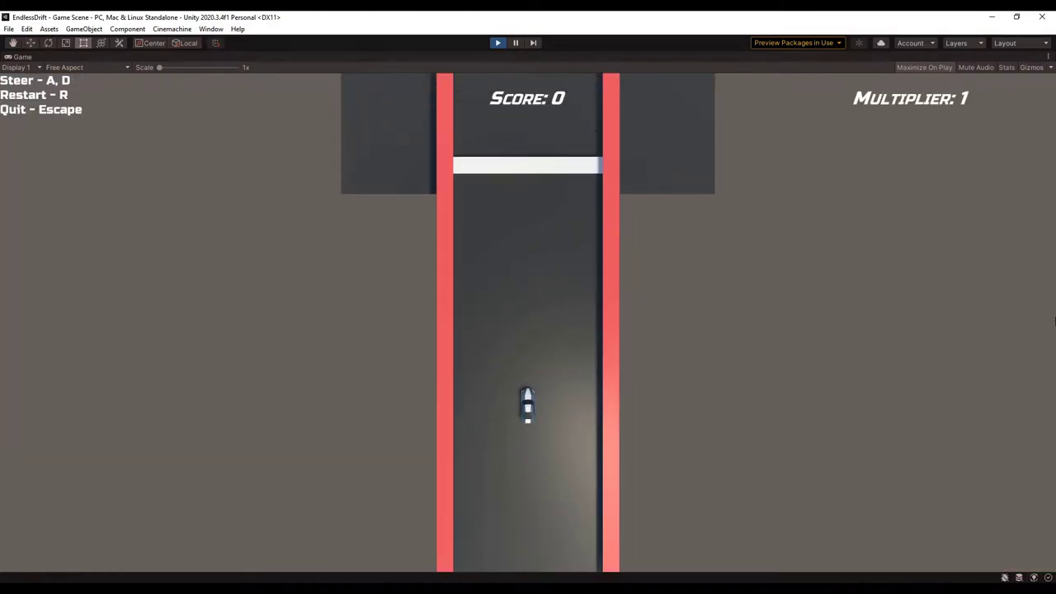
# Playtest the score multiplier on a fresh run, steering the car through successive track bends, and restart the run.
pyautogui.press('d')
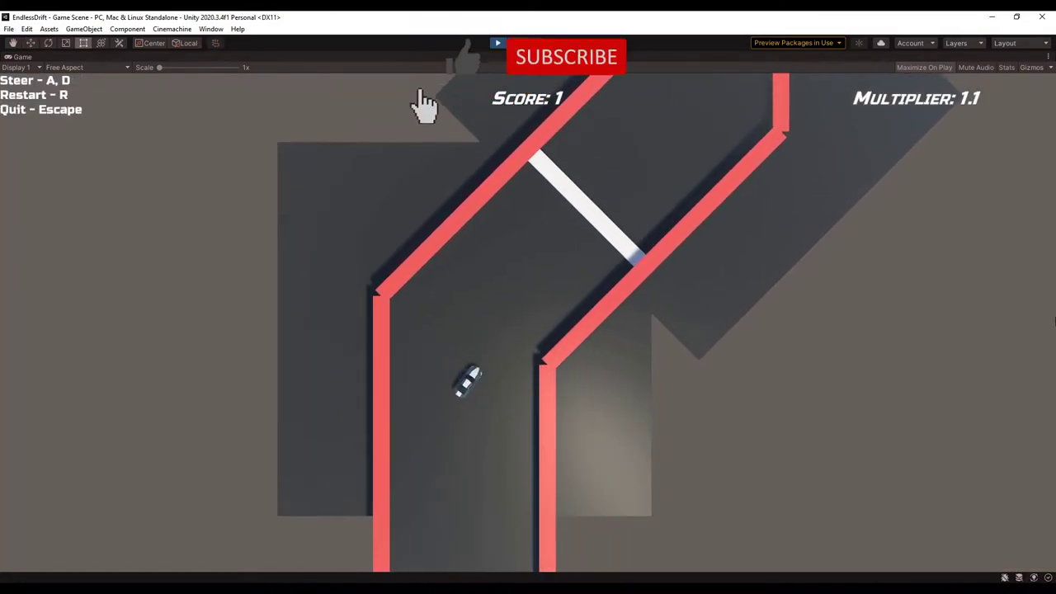
pyautogui.press('a')
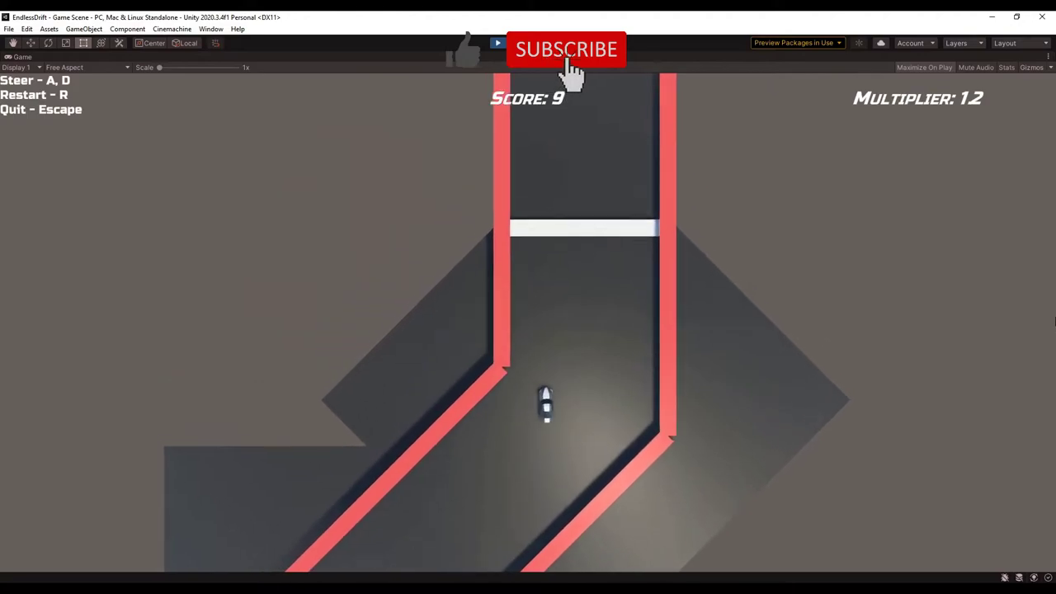
pyautogui.press('d')
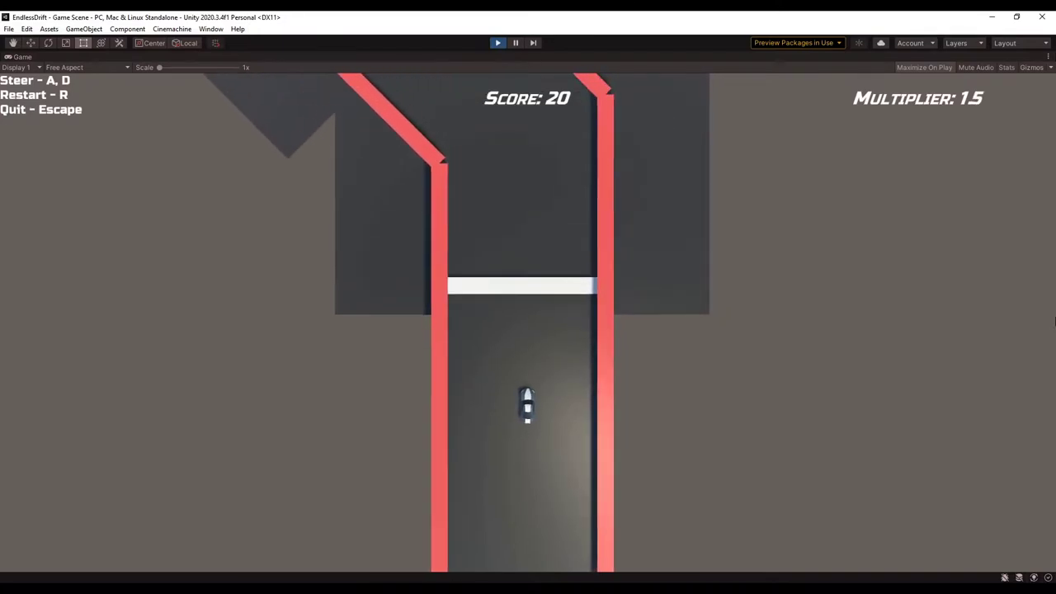
pyautogui.press('a')
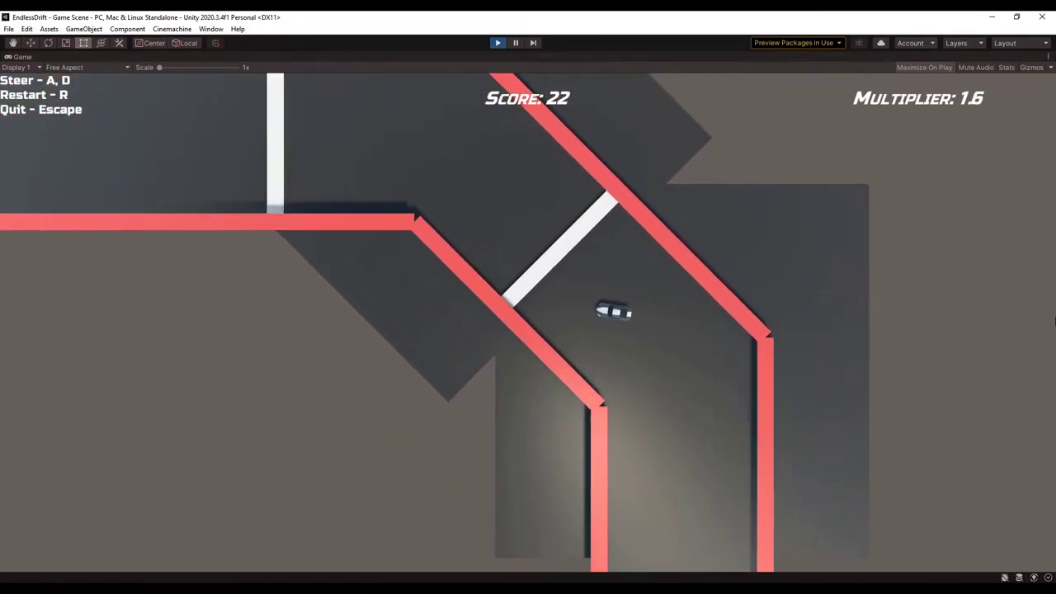
pyautogui.press('d')
pyautogui.press('a')
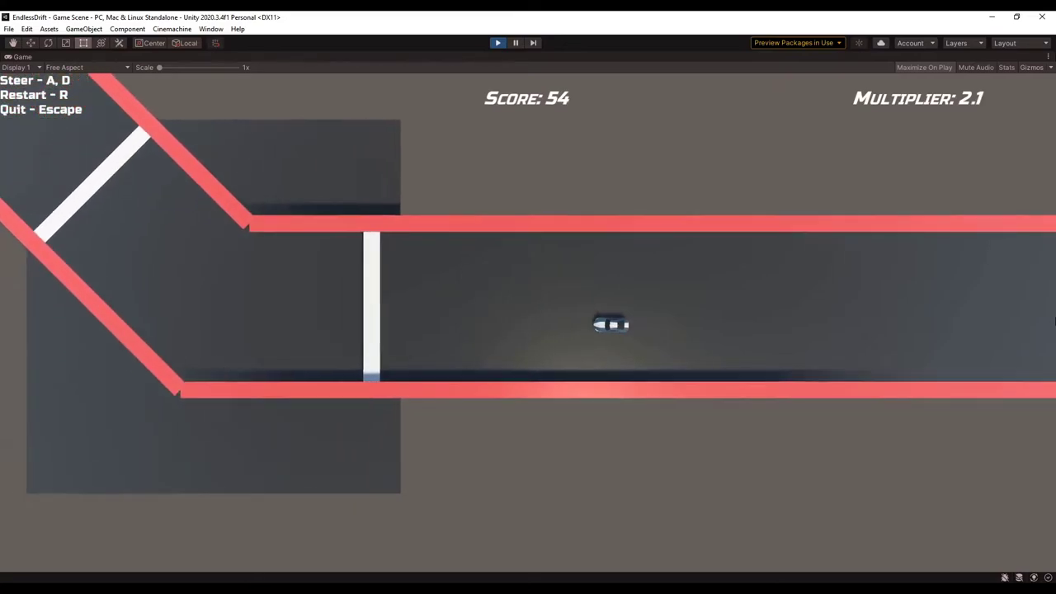
pyautogui.press('d')
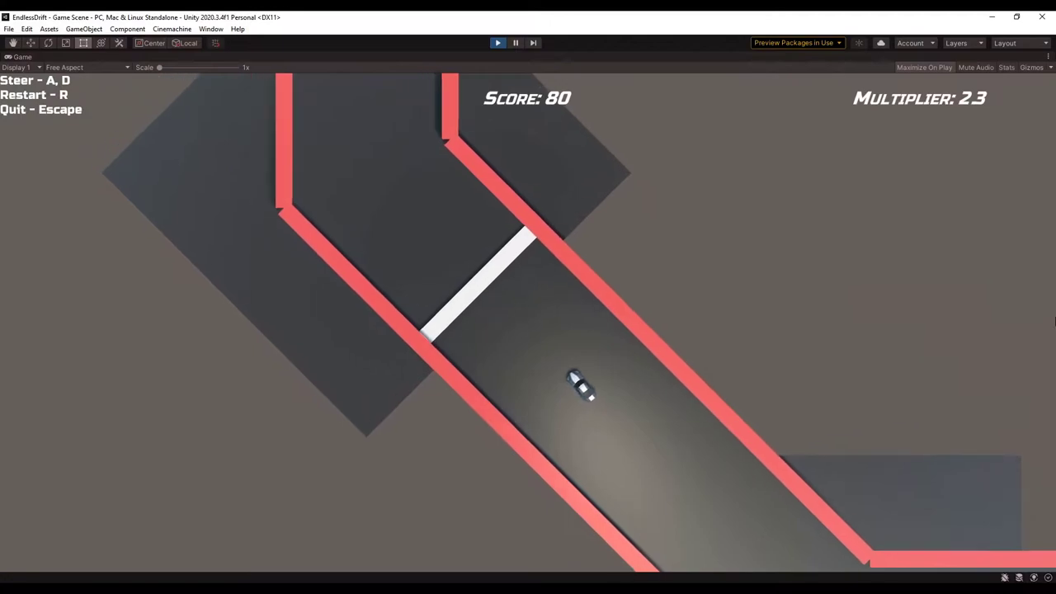
pyautogui.press('d')
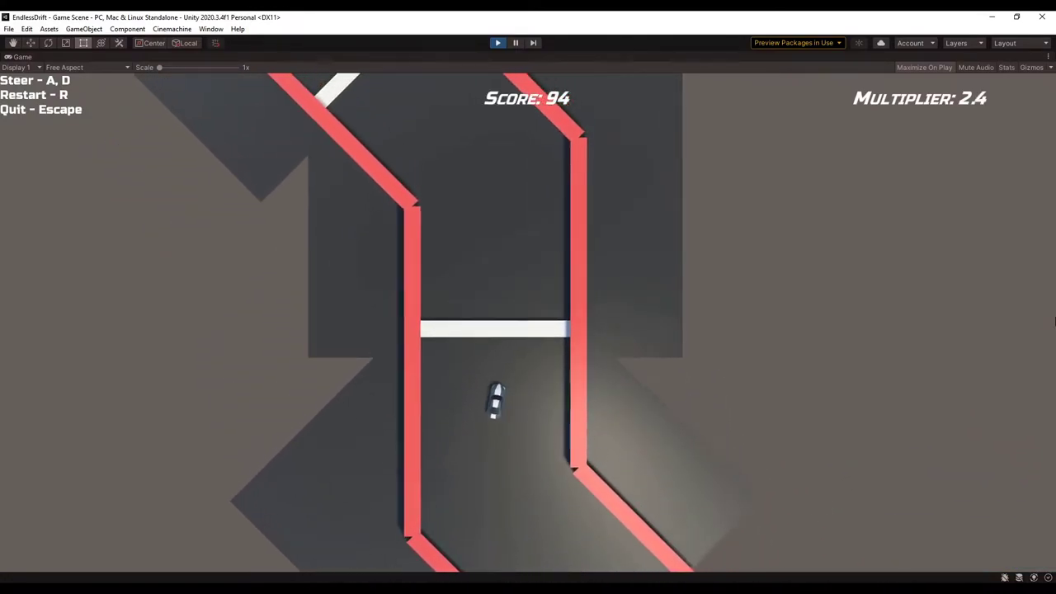
pyautogui.press('a')
pyautogui.press('d')
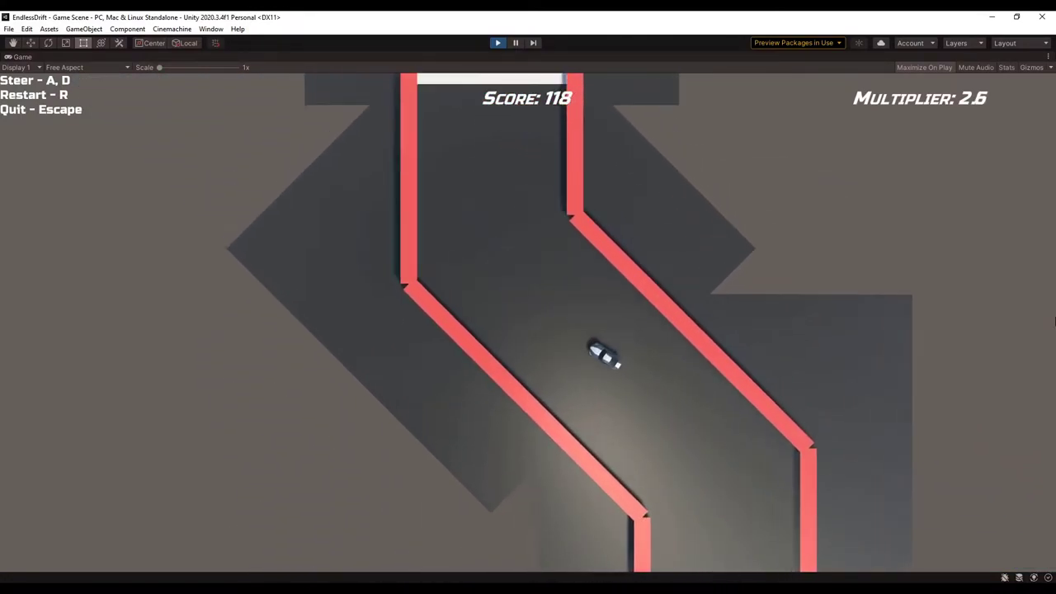
pyautogui.press('d')
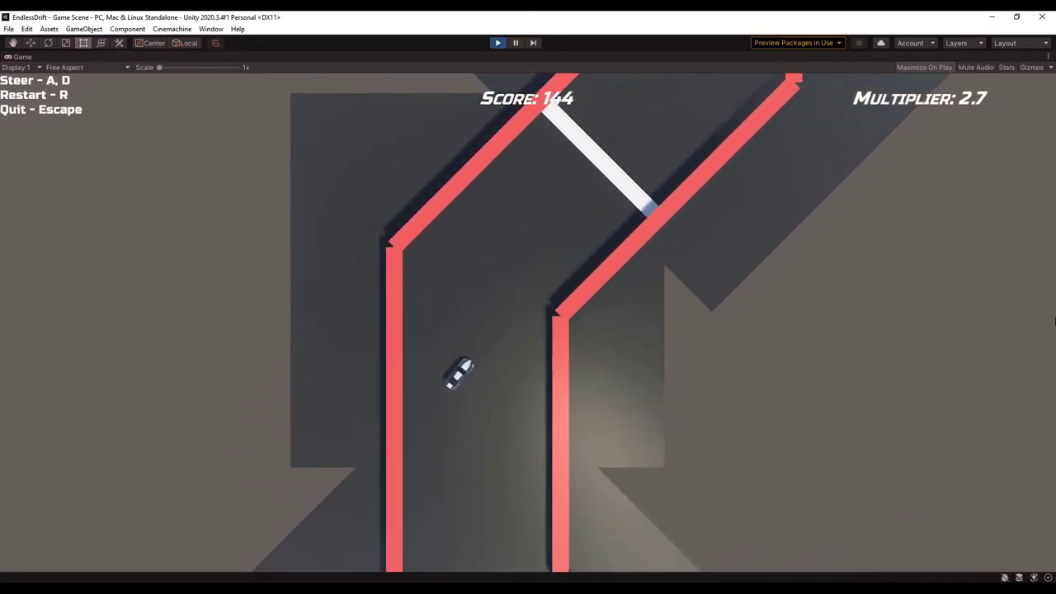
pyautogui.press('a')
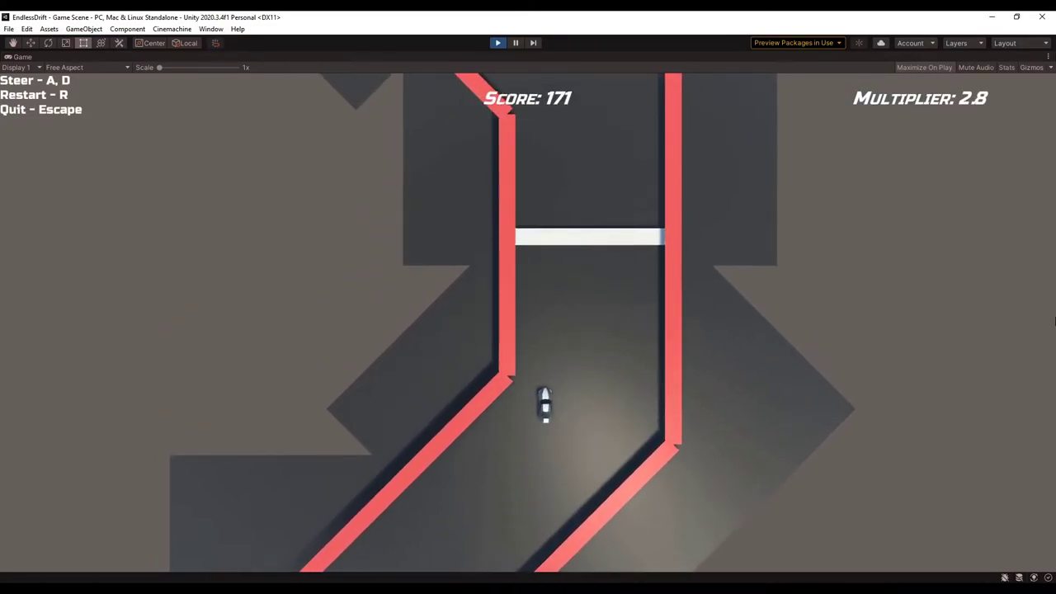
pyautogui.press('a')
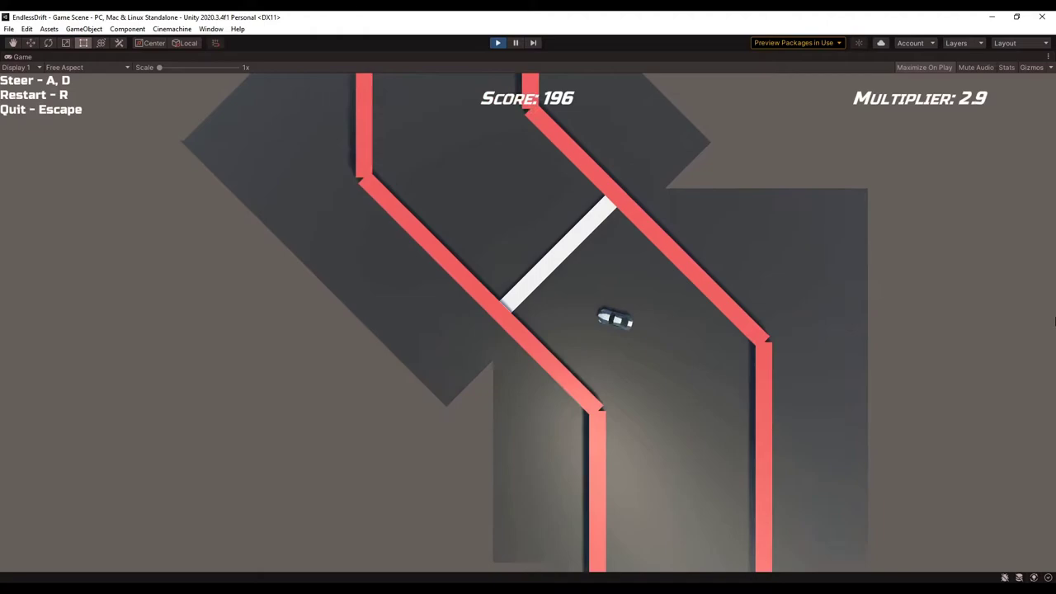
pyautogui.press('d')
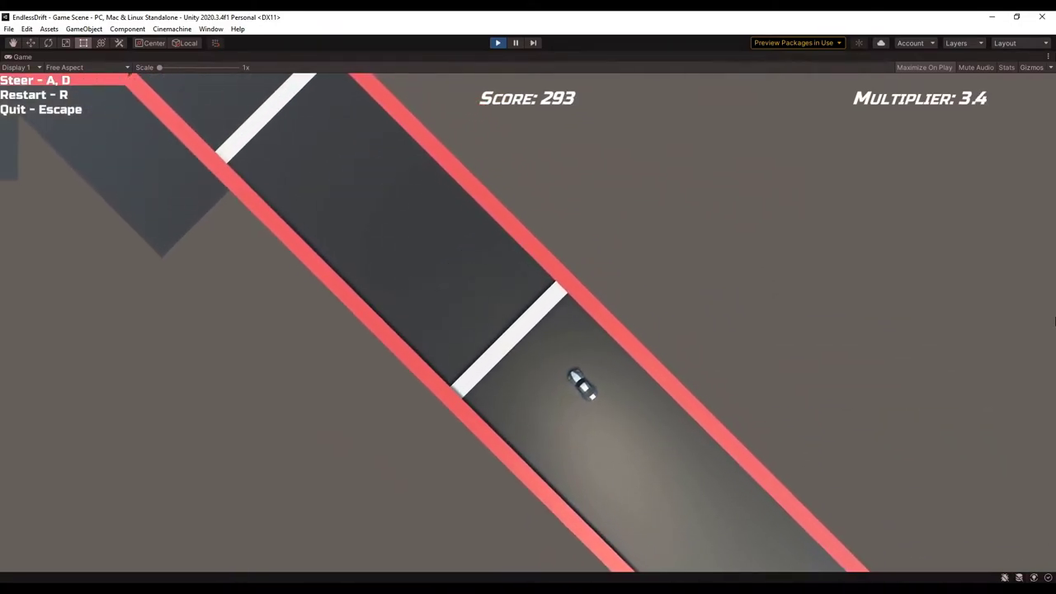
pyautogui.press('a')
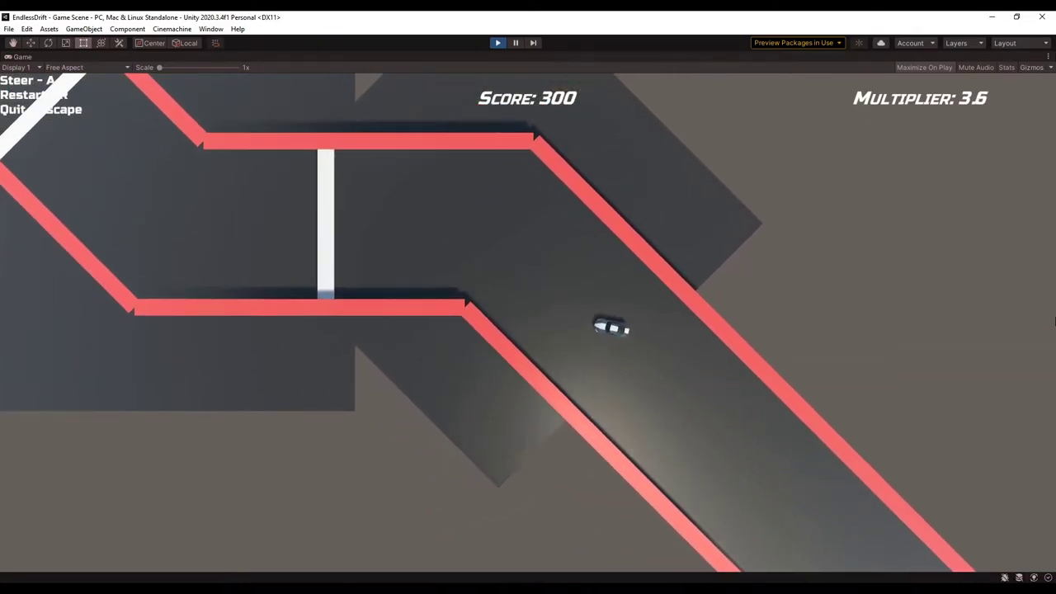
pyautogui.press('d')
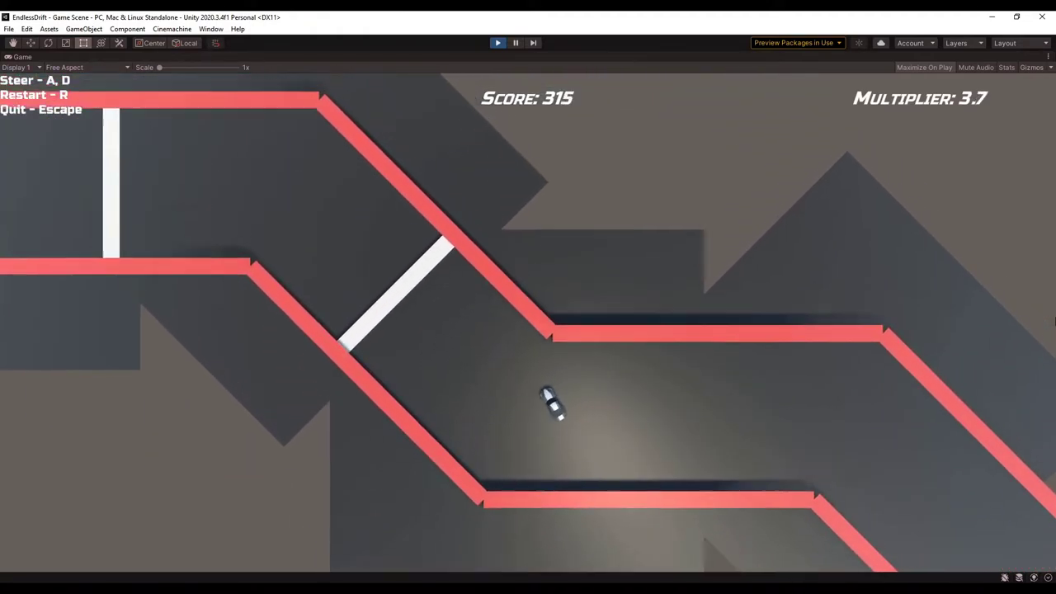
pyautogui.press('a')
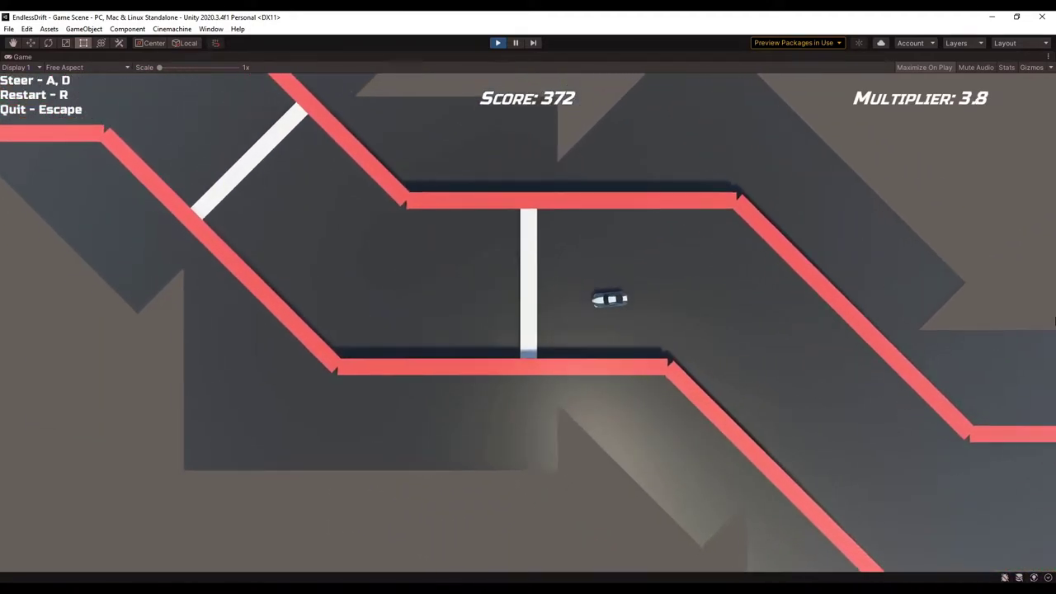
pyautogui.press('d')
pyautogui.press('a')
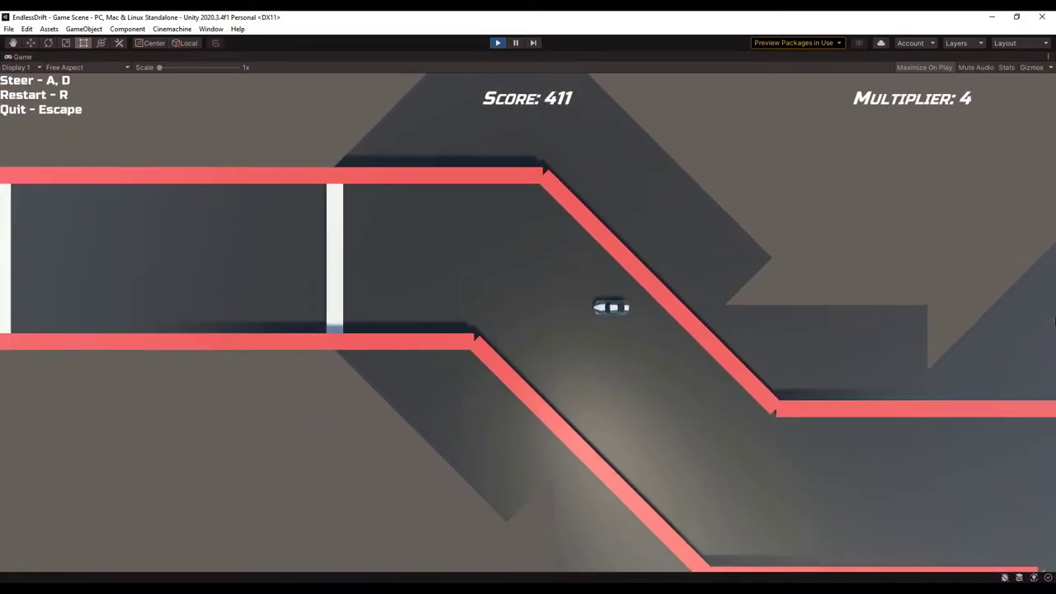
pyautogui.press('d')
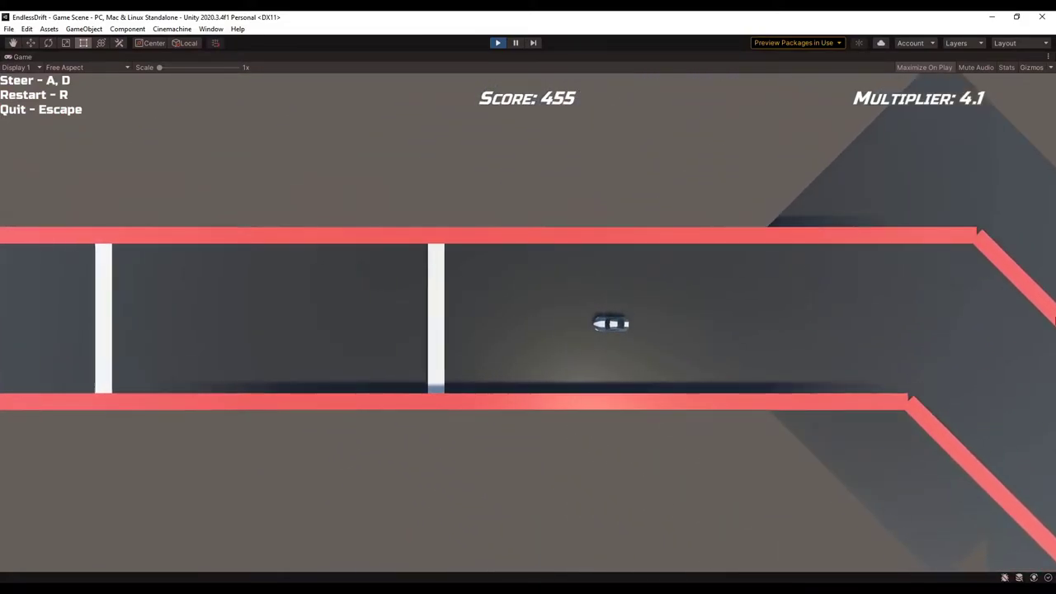
pyautogui.press('r')
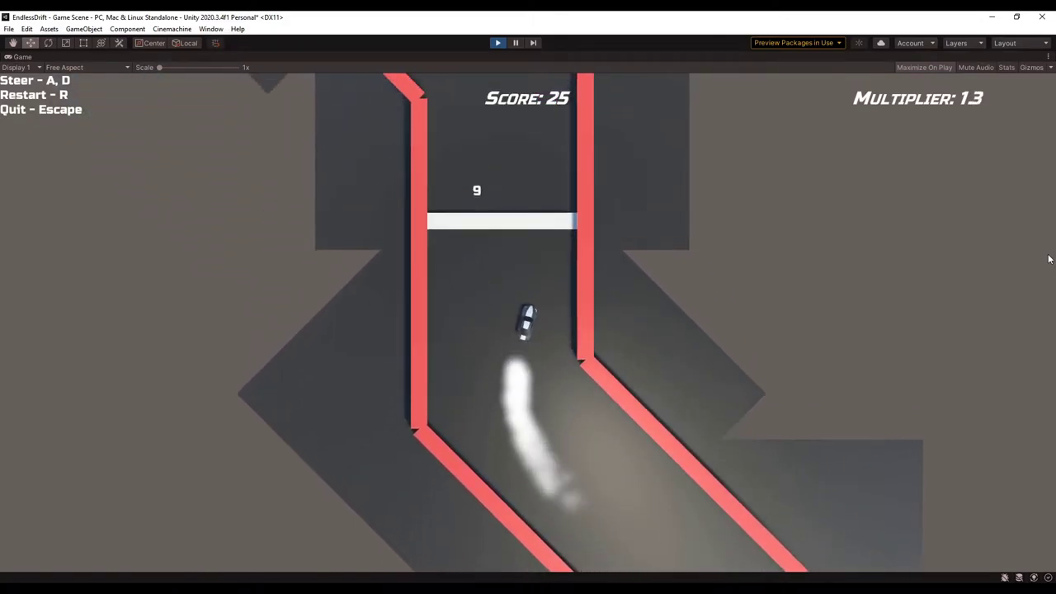
# Playtest the drift smoke trail and point pop-ups by steering the car through the track's angled bends.
pyautogui.press('a')
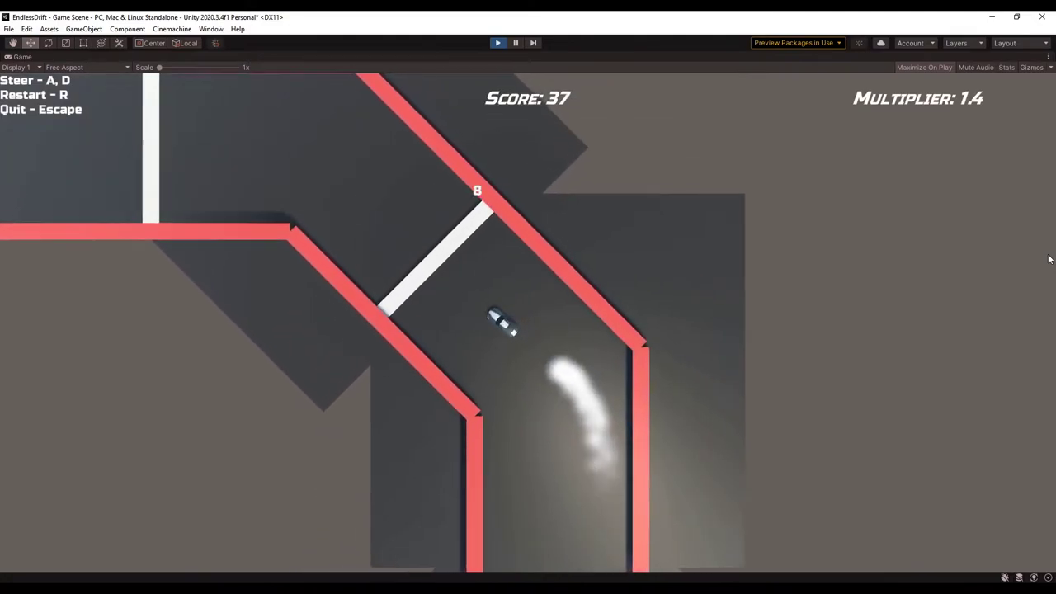
pyautogui.press('a')
pyautogui.press('d')
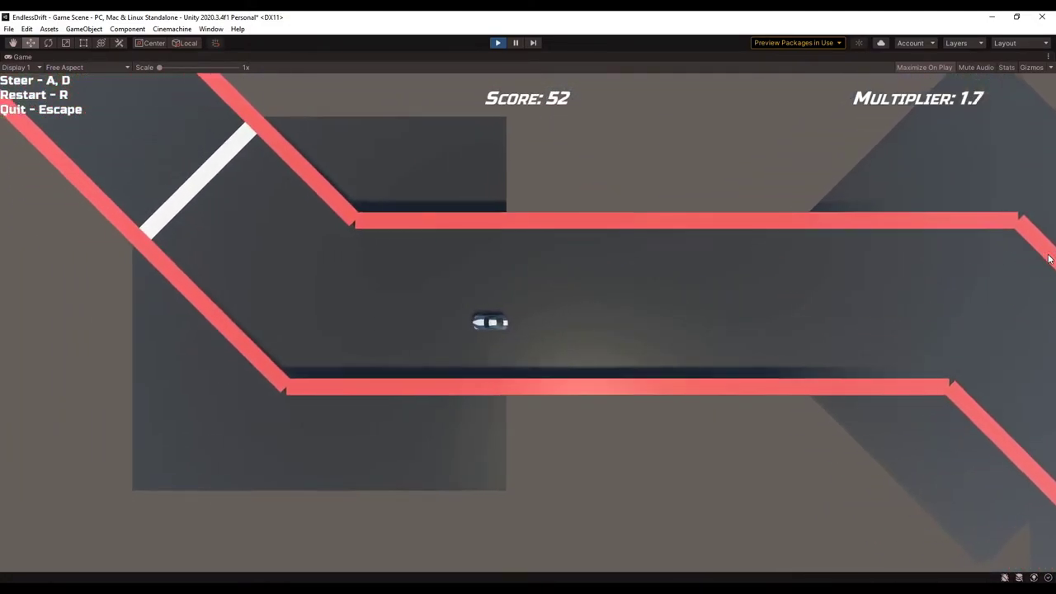
# Playtest drift scoring on a longer run, steering the car both ways through successive angled bends between the red barriers.
pyautogui.press('d')
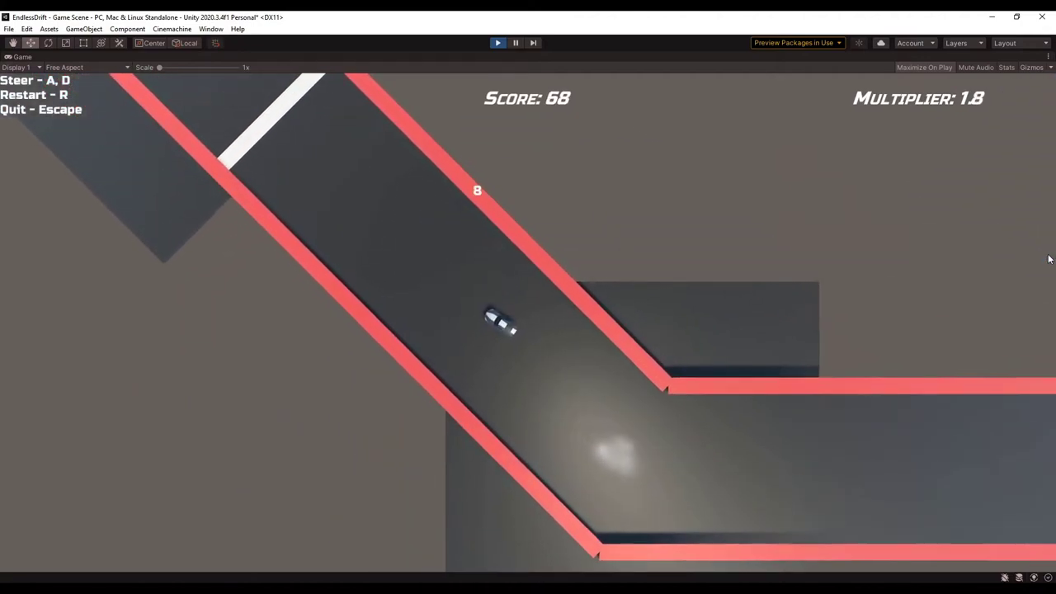
pyautogui.press('d')
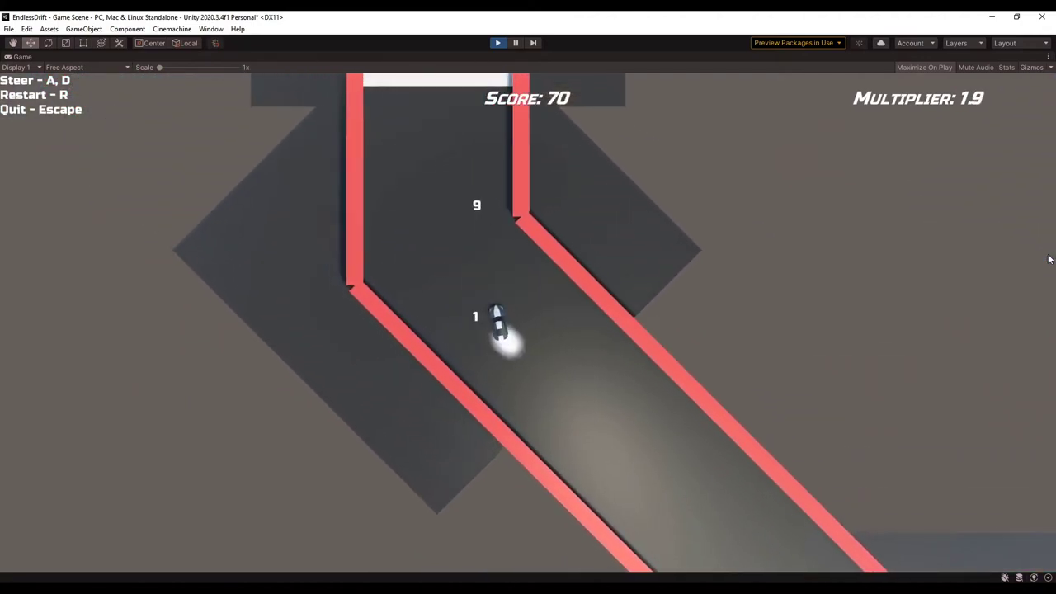
pyautogui.press('a')
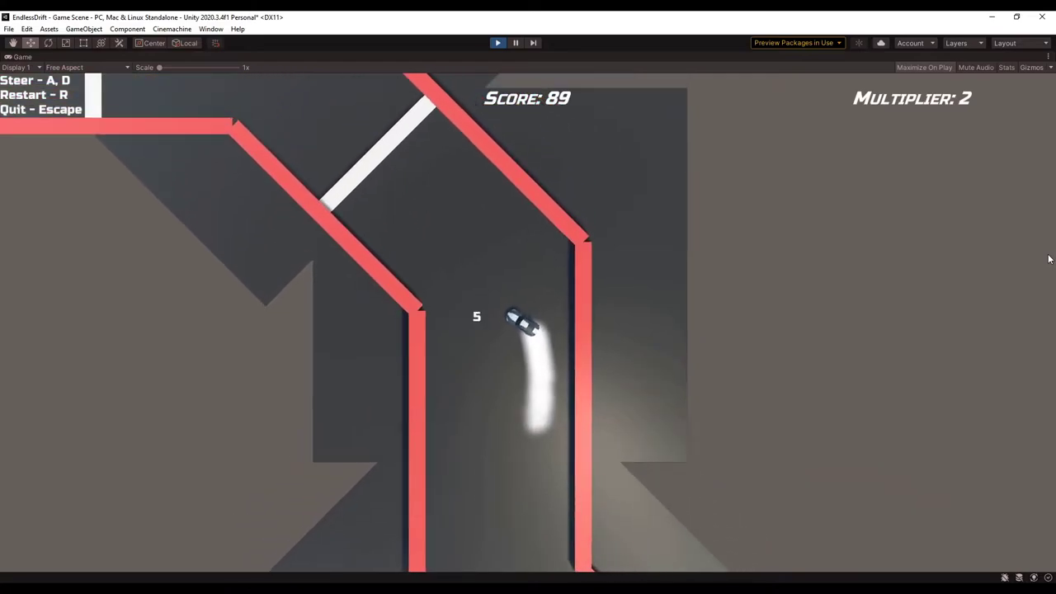
pyautogui.press('a')
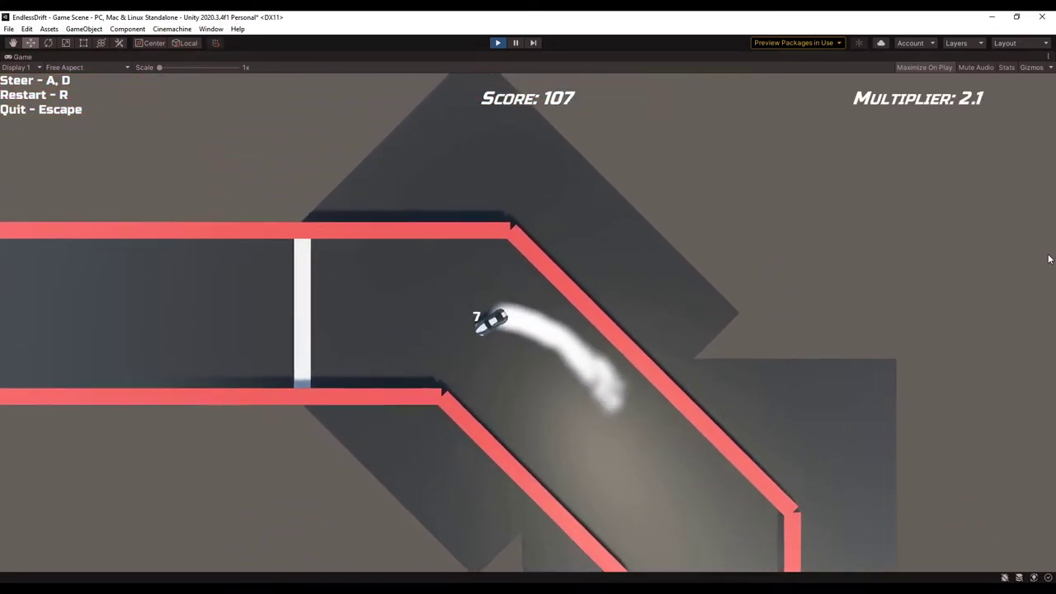
pyautogui.press('d')
pyautogui.press('a')
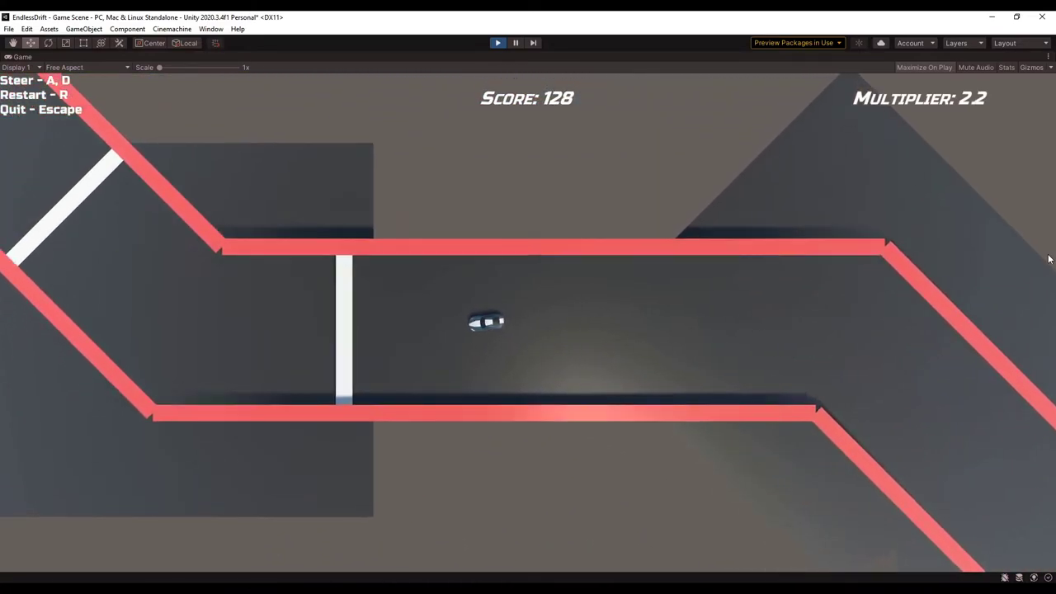
pyautogui.press('d')
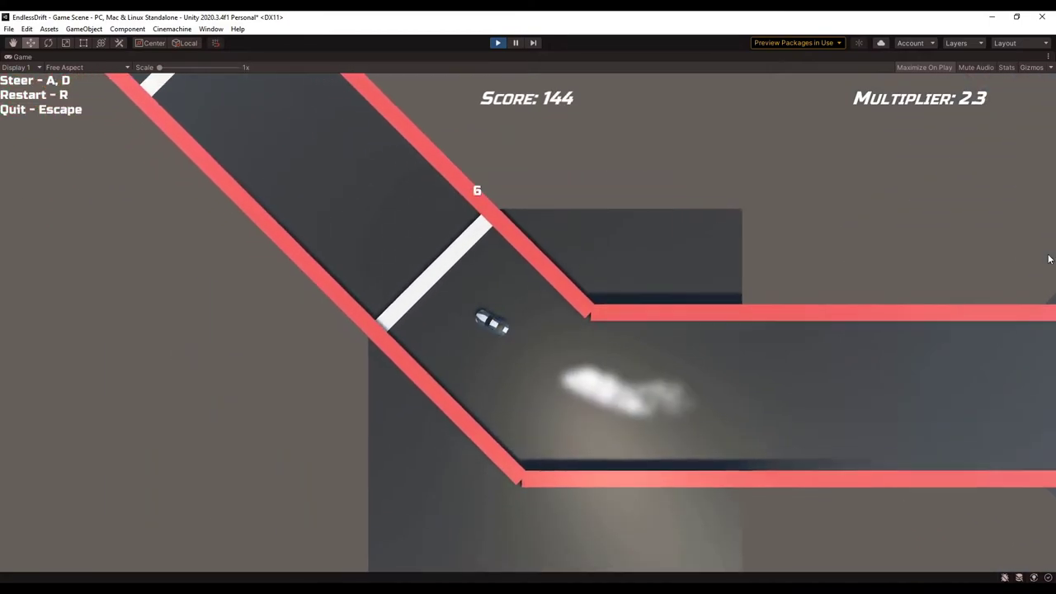
# Restart the run, turn the car around to test driving backwards along the track, and restart again.
pyautogui.press('r')
pyautogui.press('a')
pyautogui.press('d')
pyautogui.press('a')
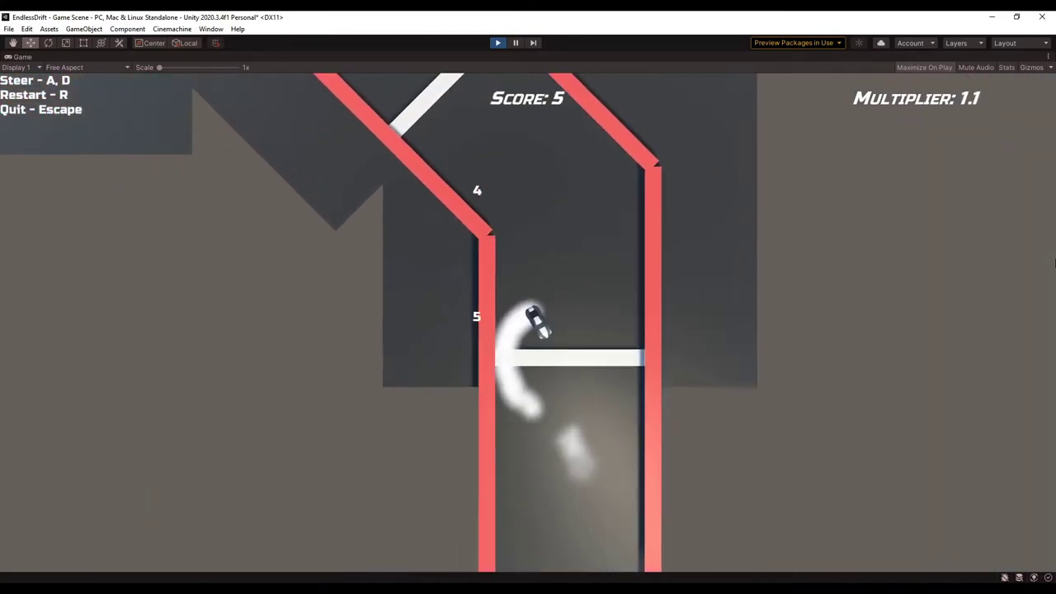
pyautogui.press('d')
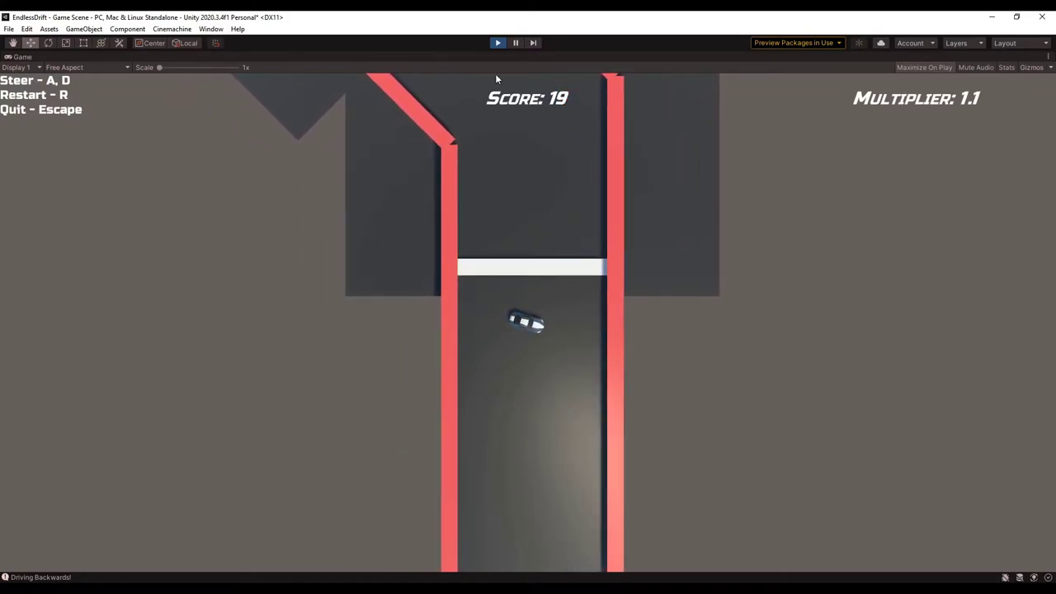
pyautogui.press('r')
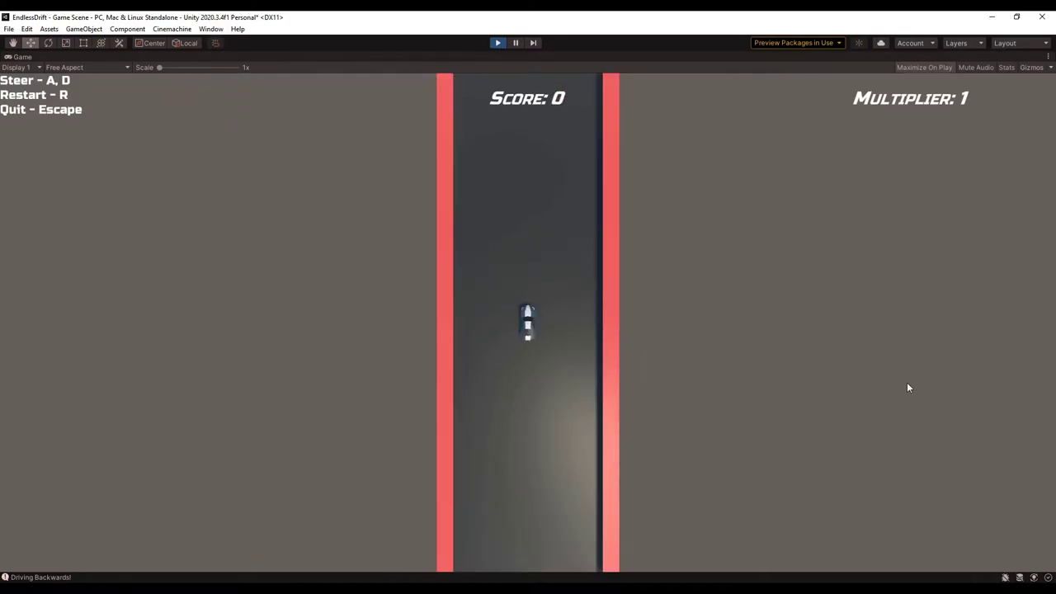
pyautogui.press('d')
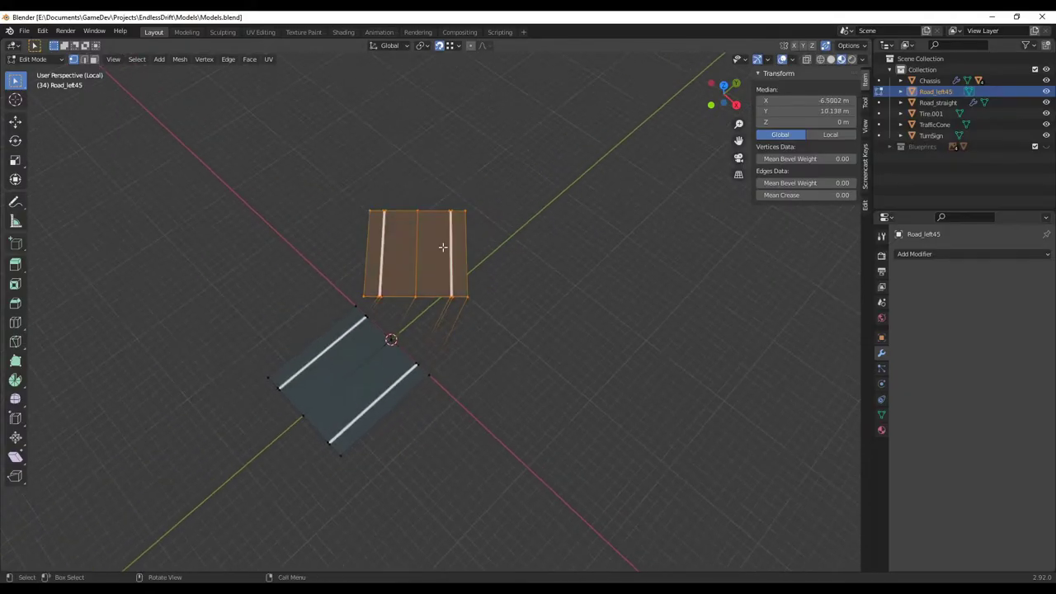
# In Blender, fill the gap in the inner white edge line between the two segments of Road_left45.
pyautogui.moveTo(443, 246); pyautogui.dragTo(491, 263, button='middle')
pyautogui.scroll(5, 402, 337)
pyautogui.keyDown('shift'); pyautogui.moveTo(402, 336); pyautogui.dragTo(448, 319, button='middle'); pyautogui.keyUp('shift')
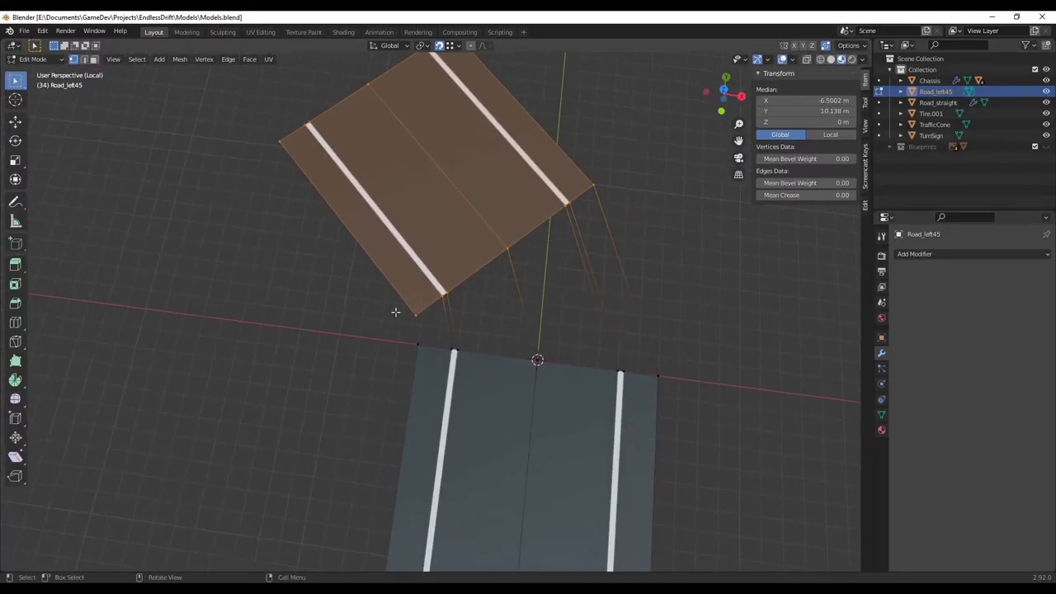
pyautogui.click(285, 329)
pyautogui.moveTo(285, 329); pyautogui.dragTo(401, 315, button='middle')
pyautogui.press('f')
pyautogui.scroll(7, 332, 374)
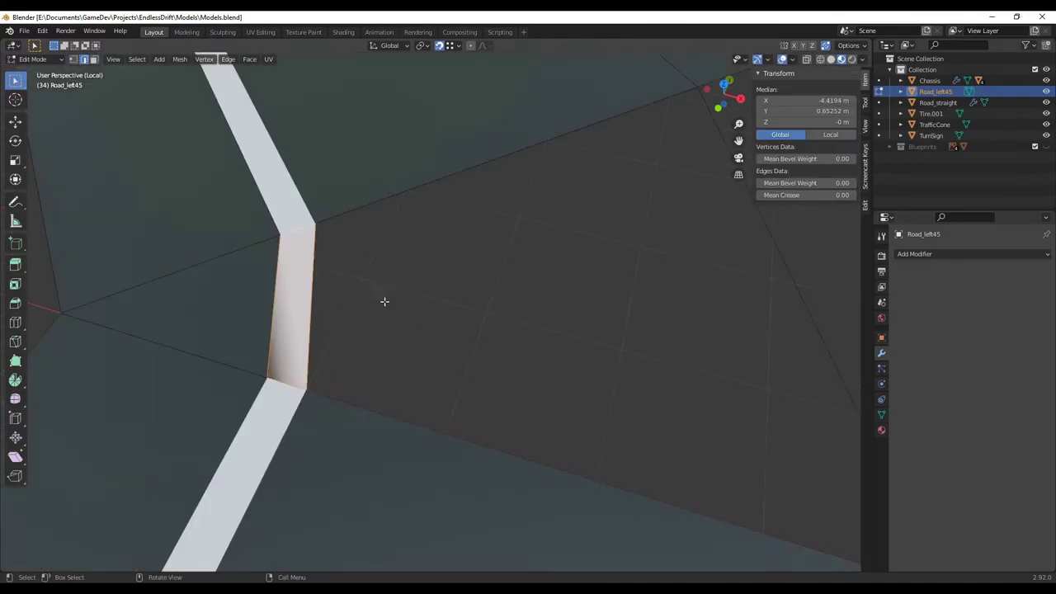
# Fill the open road-surface faces between the two segments of Road_left45.
pyautogui.scroll(-8, 385, 302)
pyautogui.click(474, 350)
pyautogui.keyDown('shift'); pyautogui.click(467, 265); pyautogui.keyUp('shift')
pyautogui.press('f')
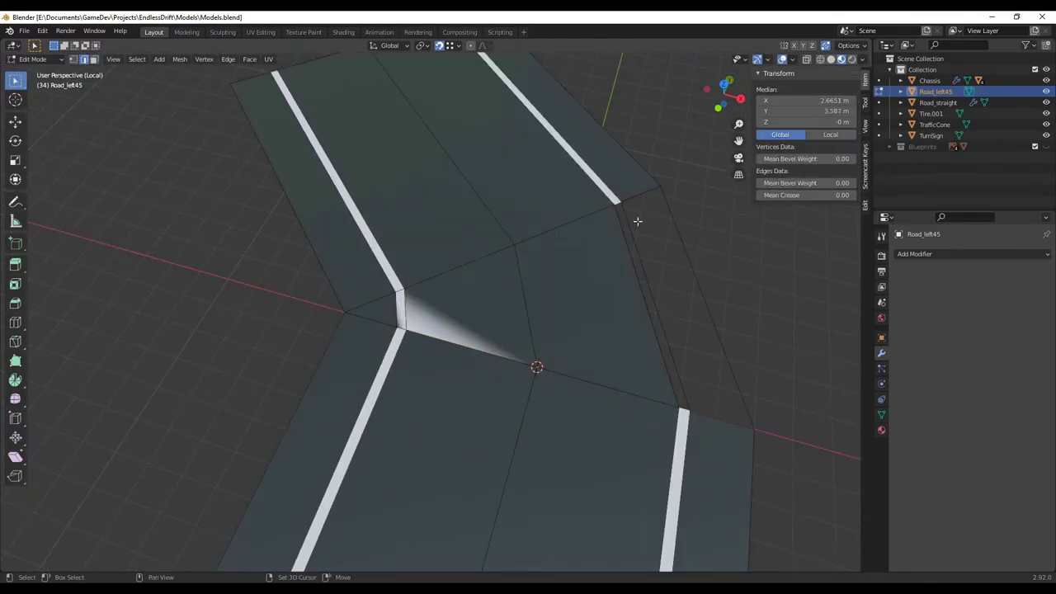
pyautogui.click(625, 189)
pyautogui.scroll(-5, 597, 313)
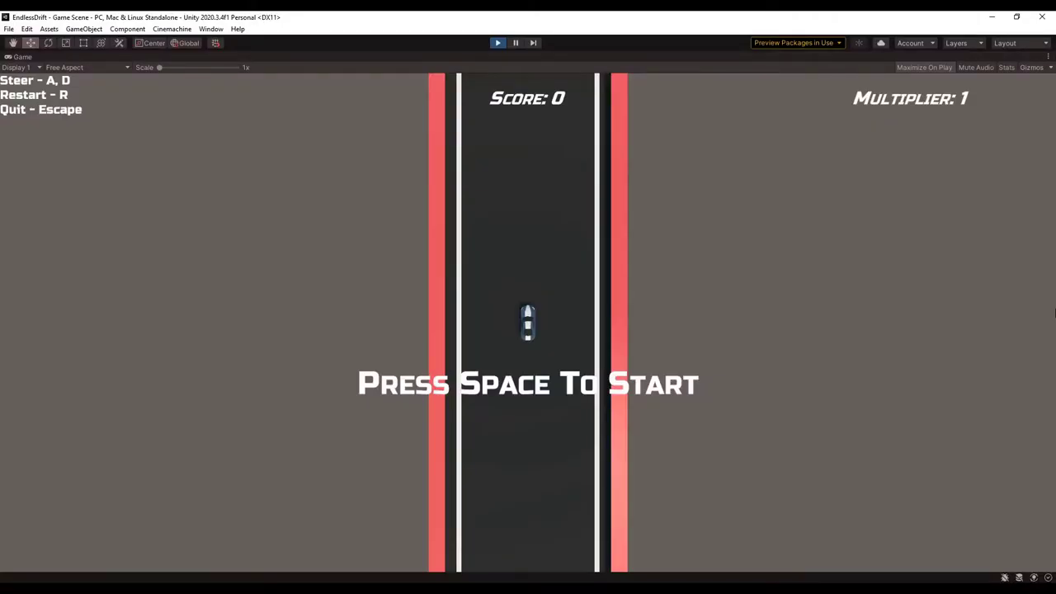
# Switch to Unity, playtest the new road pieces with white edge lines by steering through the bends, and restart the run.
pyautogui.press('a')
pyautogui.press('d')
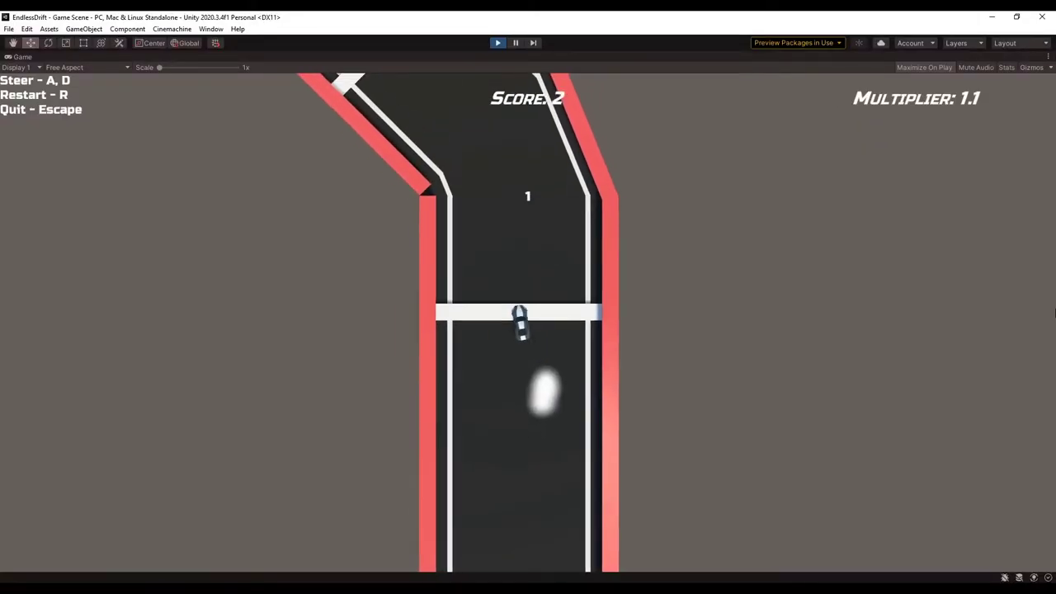
pyautogui.press('a')
pyautogui.press('d')
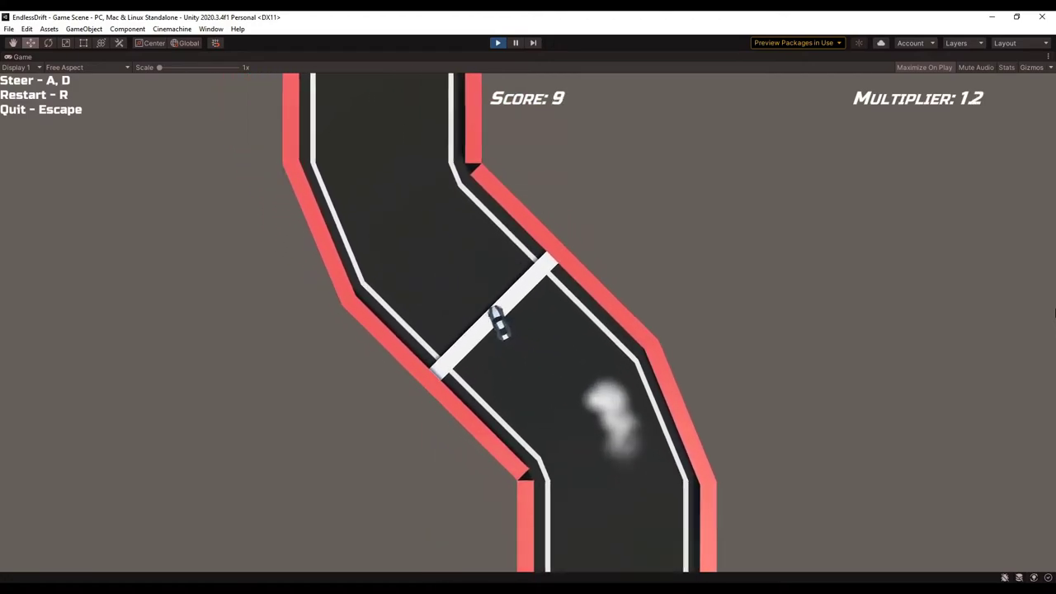
pyautogui.press('a')
pyautogui.press('d')
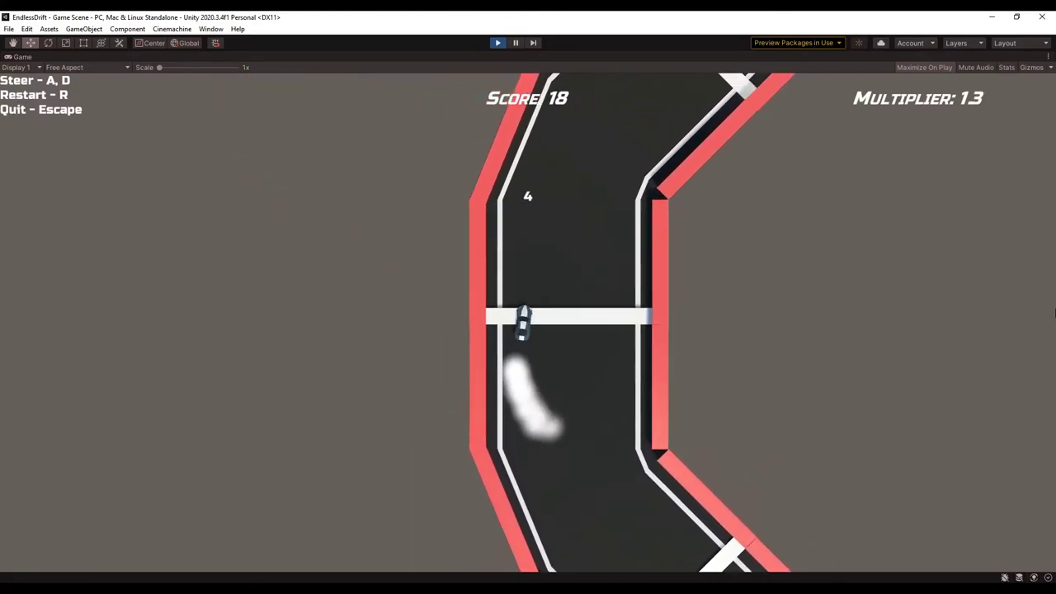
pyautogui.press('a')
pyautogui.press('d')
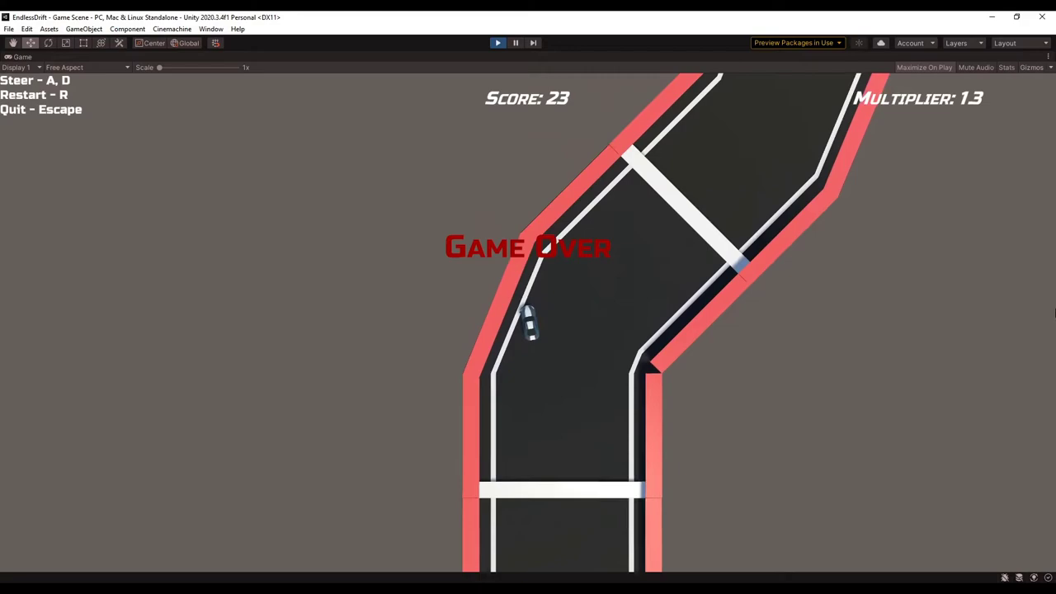
pyautogui.press('r')
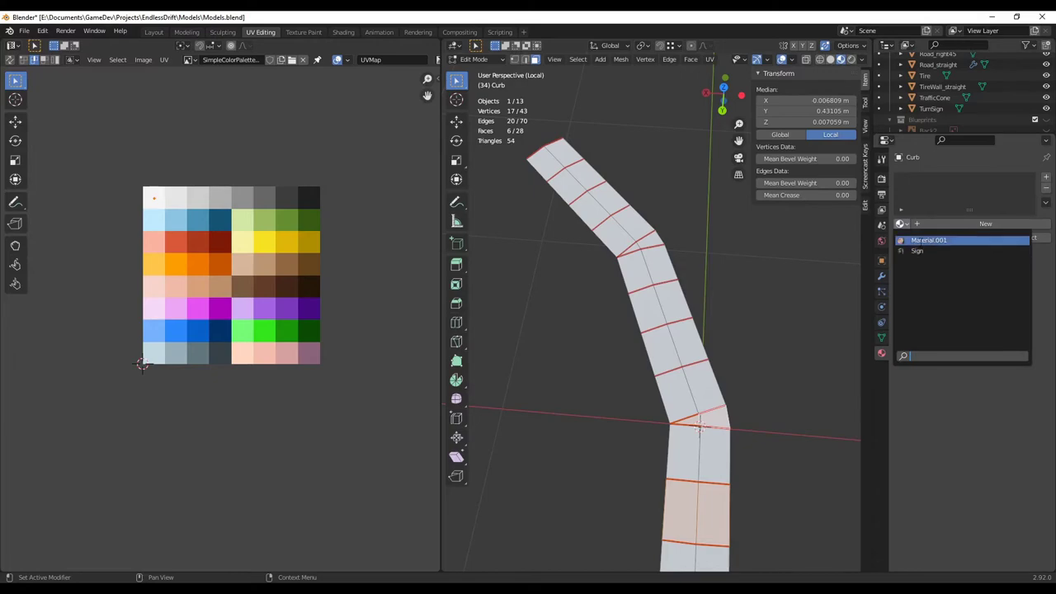
# In Blender, assign the existing Material.001 to the Curb object.
pyautogui.click(928, 240)
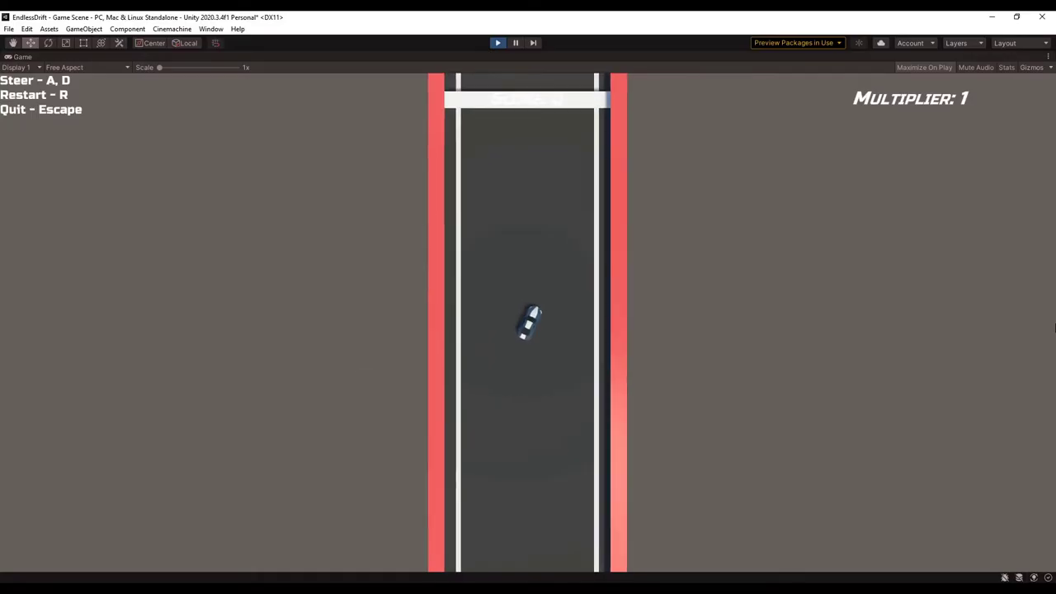
# In Unity, start a run and playtest the red-and-white curbs and tire skid marks by drifting through the track's bends.
pyautogui.press('space')
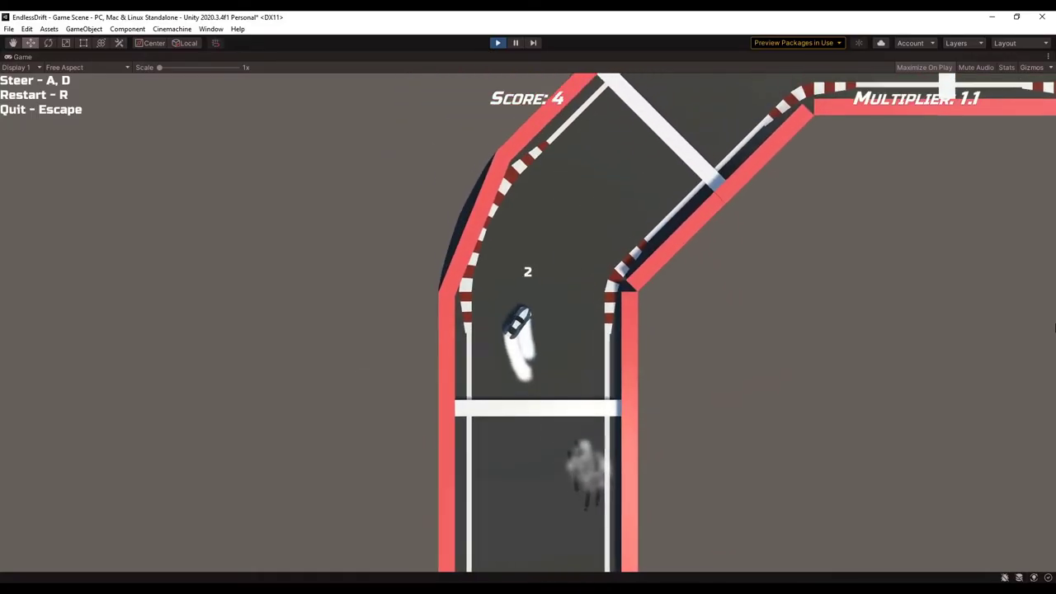
pyautogui.press('d')
pyautogui.press('a')
pyautogui.press('d')
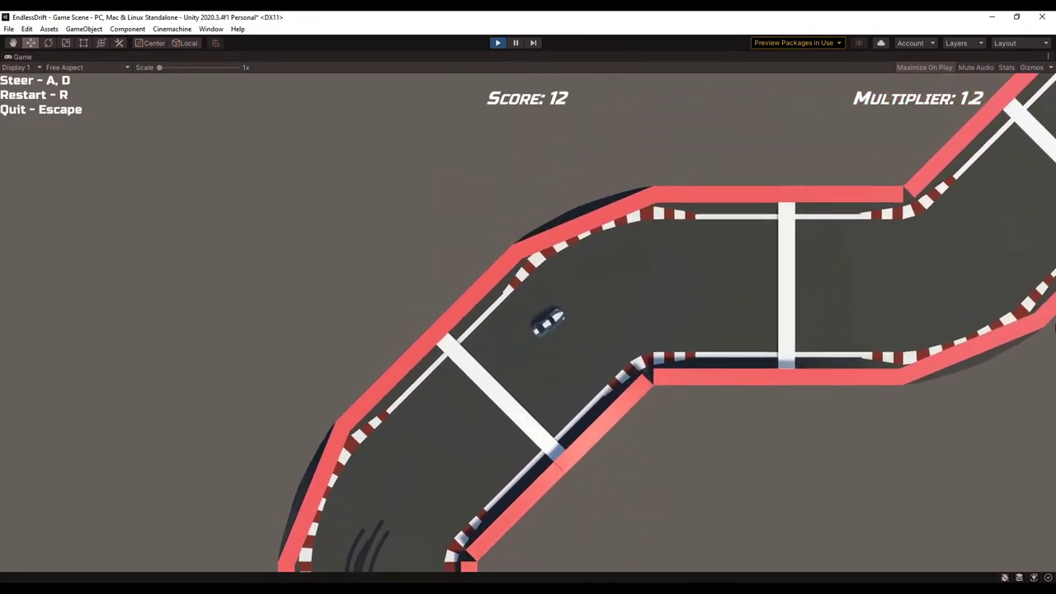
pyautogui.press('a')
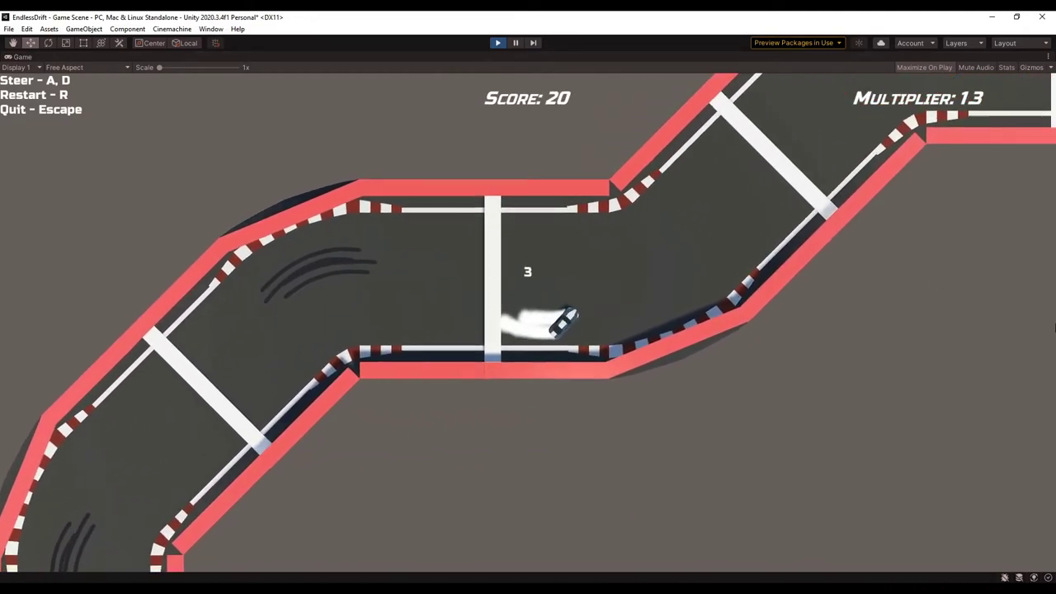
pyautogui.press('d')
pyautogui.press('a')
pyautogui.press('d')
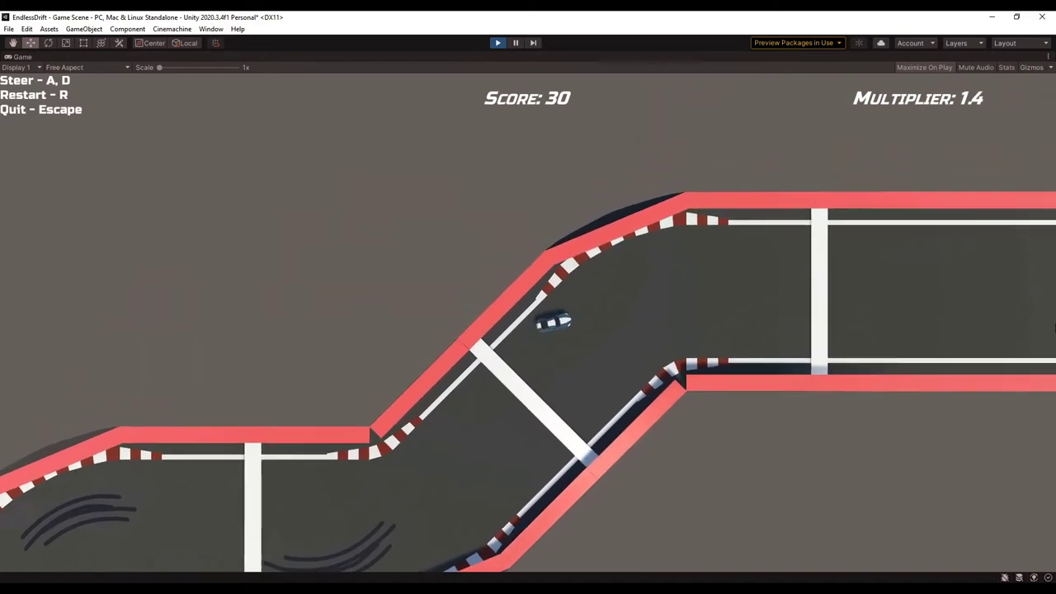
pyautogui.press('a')
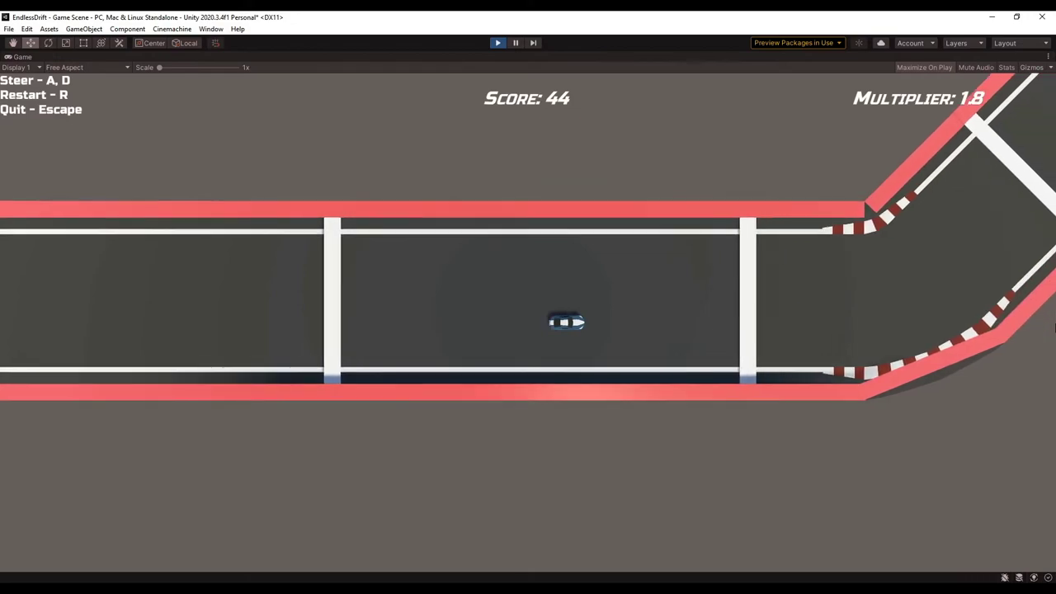
pyautogui.press('a')
pyautogui.press('d')
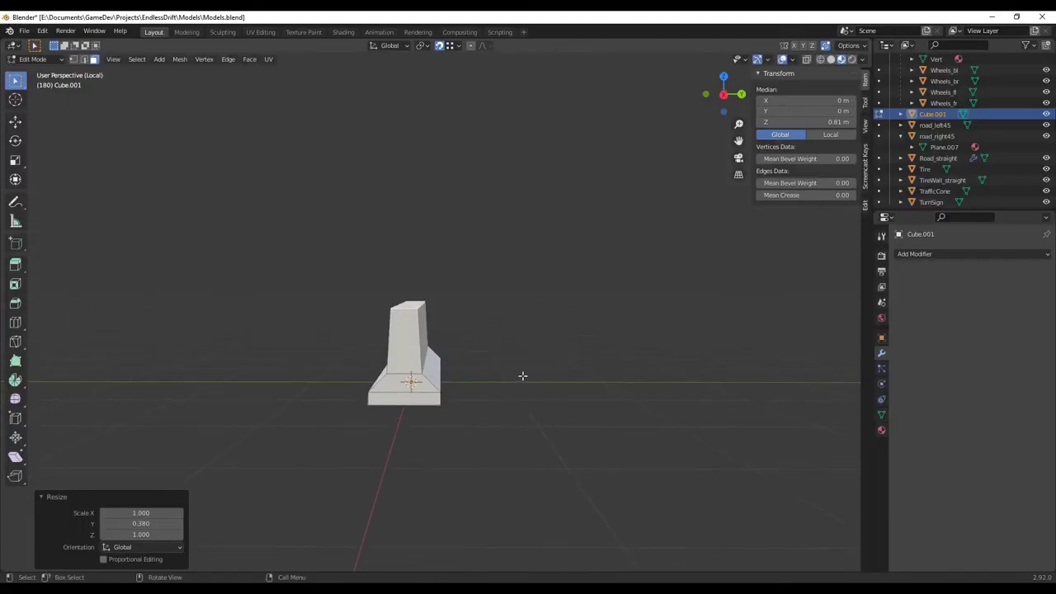
pyautogui.moveTo(506, 368); pyautogui.dragTo(578, 372, button='middle')
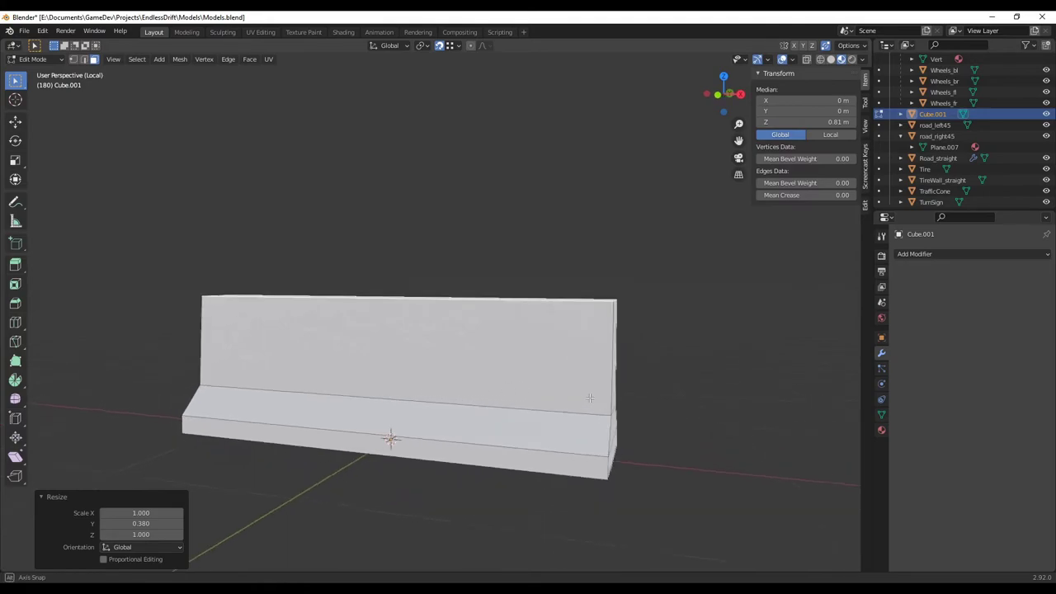
pyautogui.moveTo(589, 398); pyautogui.dragTo(504, 390, button='middle')
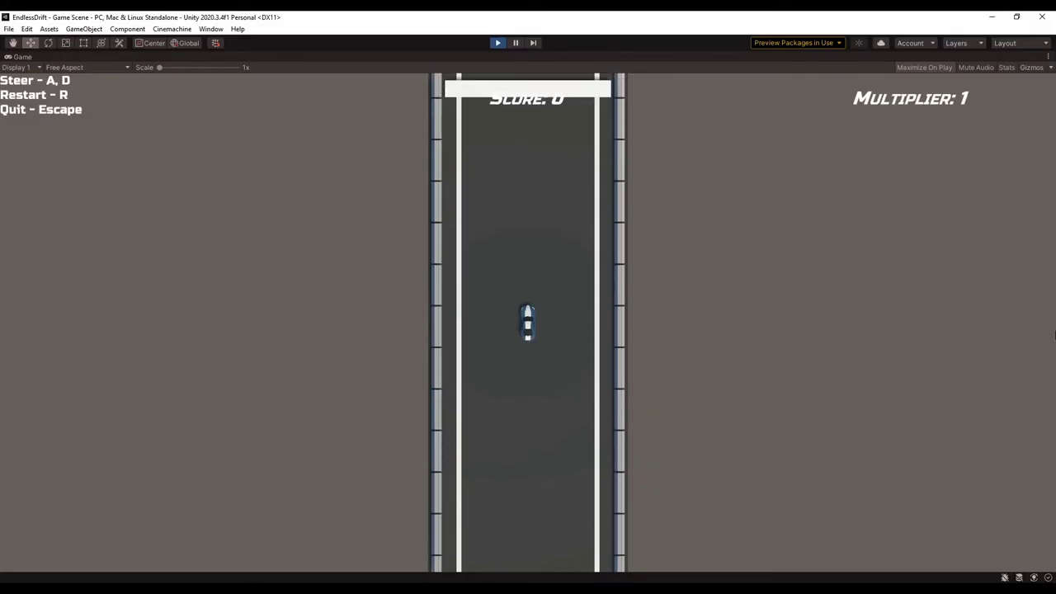
# In Unity, playtest the track with the new grey segmented barriers, steering the car through its curved and straight sections.
pyautogui.press('d')
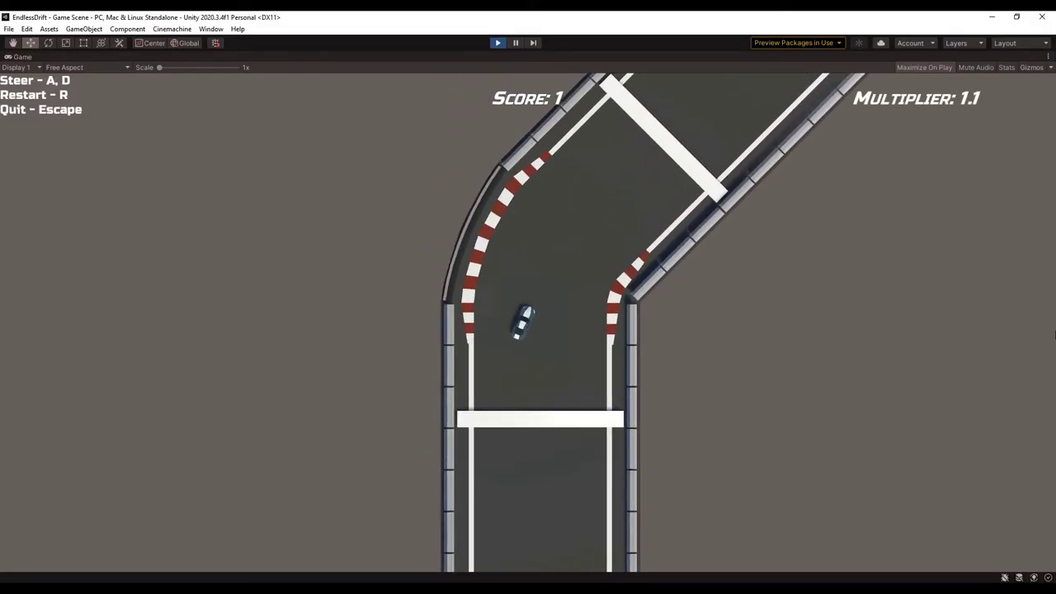
pyautogui.press('a')
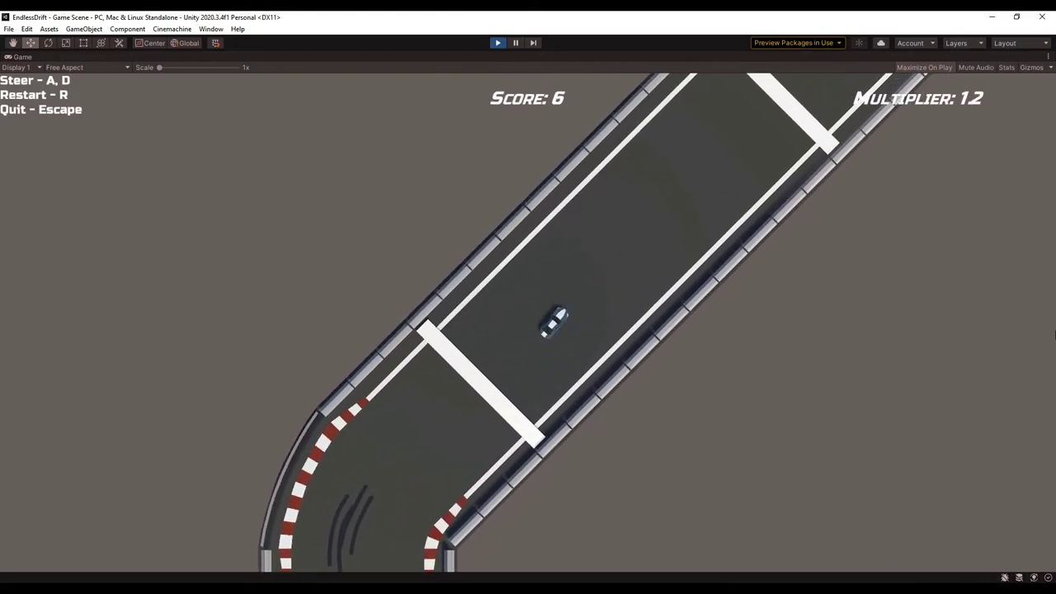
pyautogui.press('d')
pyautogui.press('a')
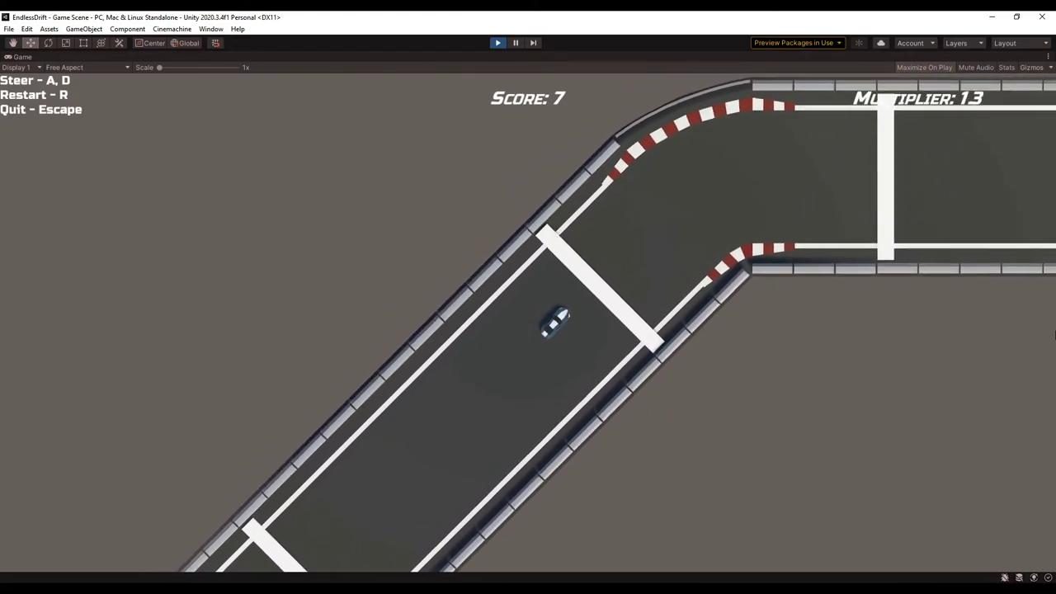
pyautogui.press('d')
pyautogui.press('a')
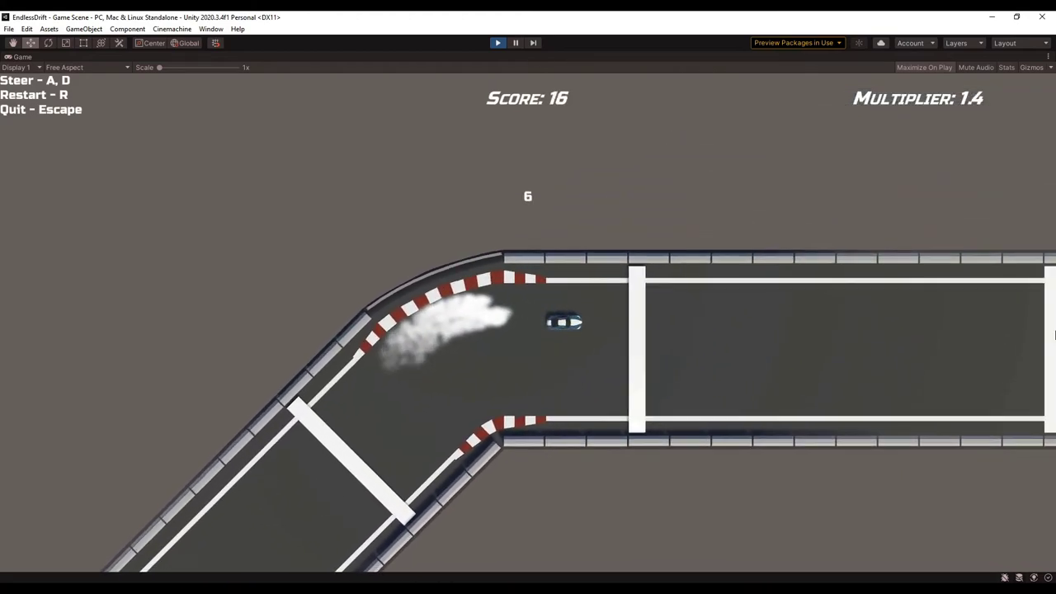
pyautogui.press('d')
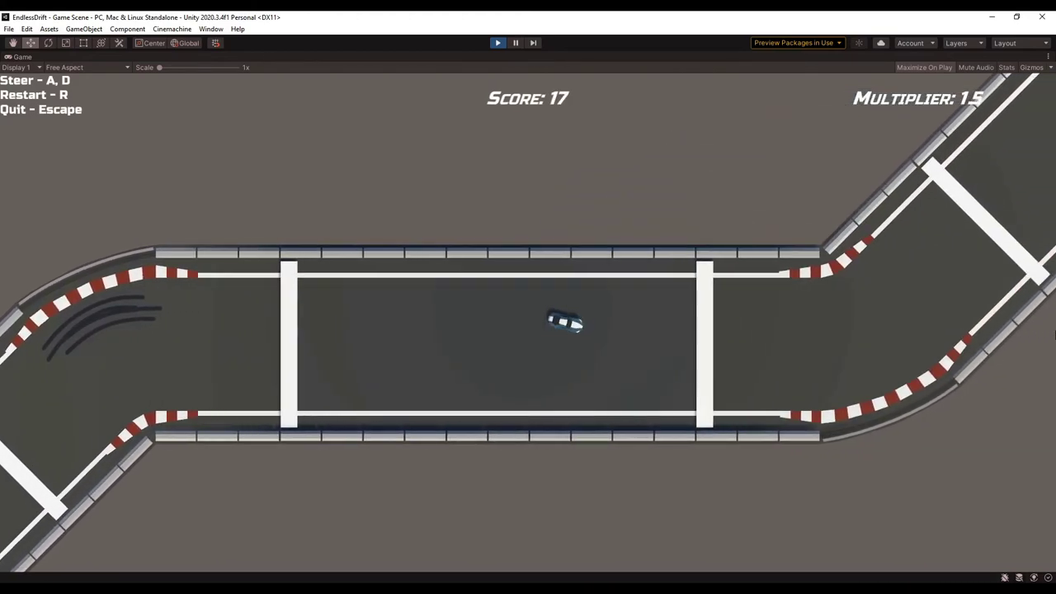
pyautogui.press('a')
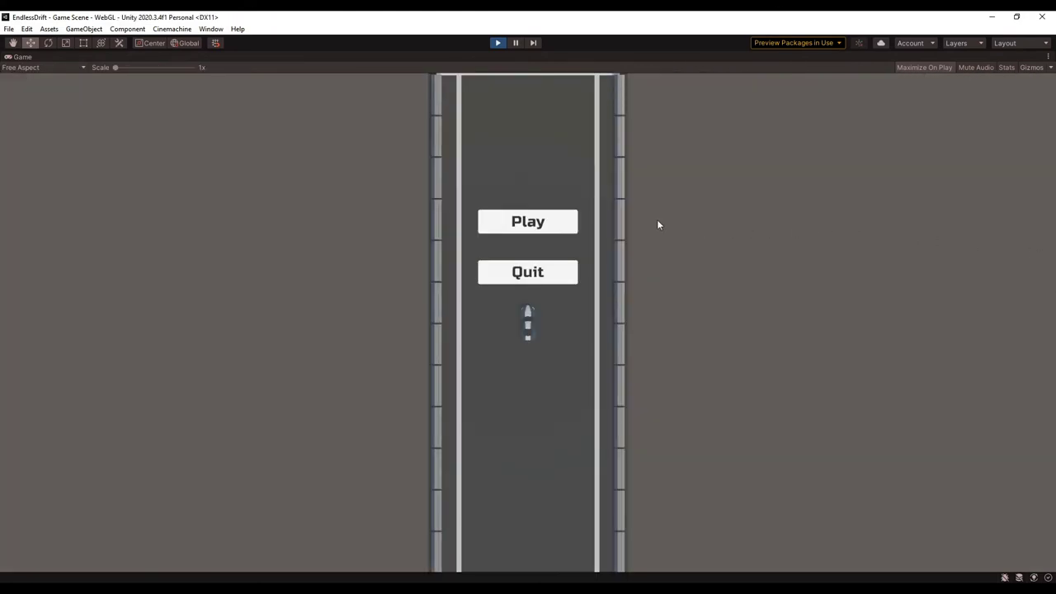
# Test the main menu by starting play, returning to the menu and starting play again.
pyautogui.click(558, 223)
pyautogui.press('Escape')
pyautogui.click(558, 230)
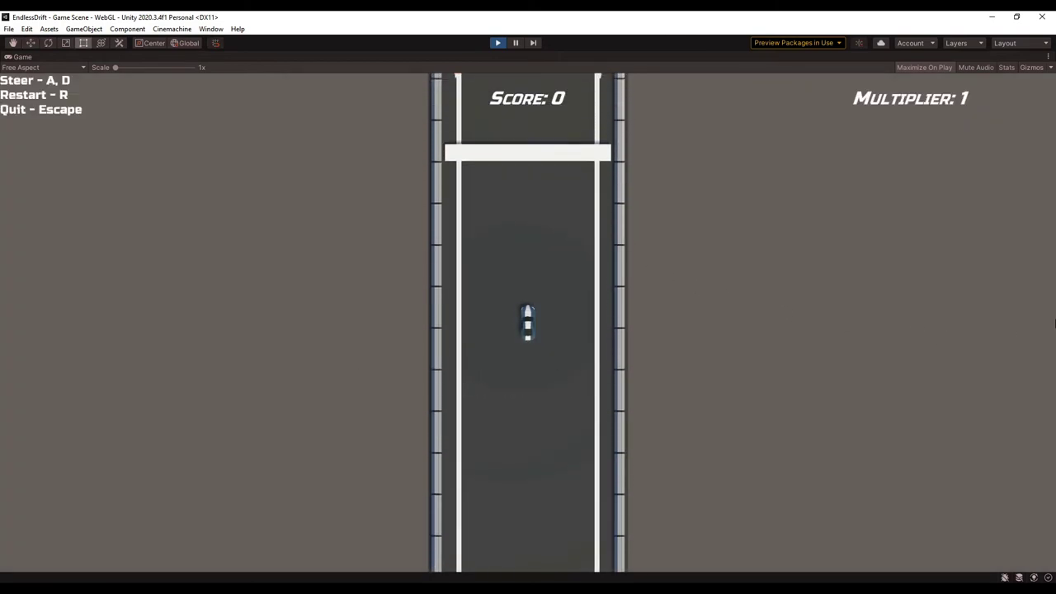
# Playtest a run by drifting the car through the first bend, and restart the run once the game is over.
pyautogui.press('d')
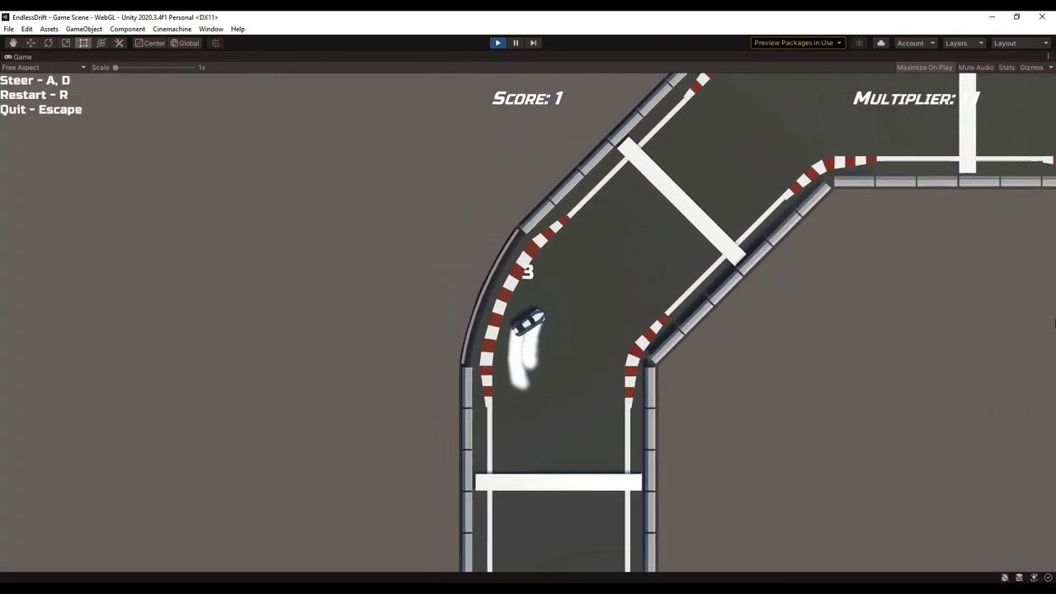
pyautogui.press('a')
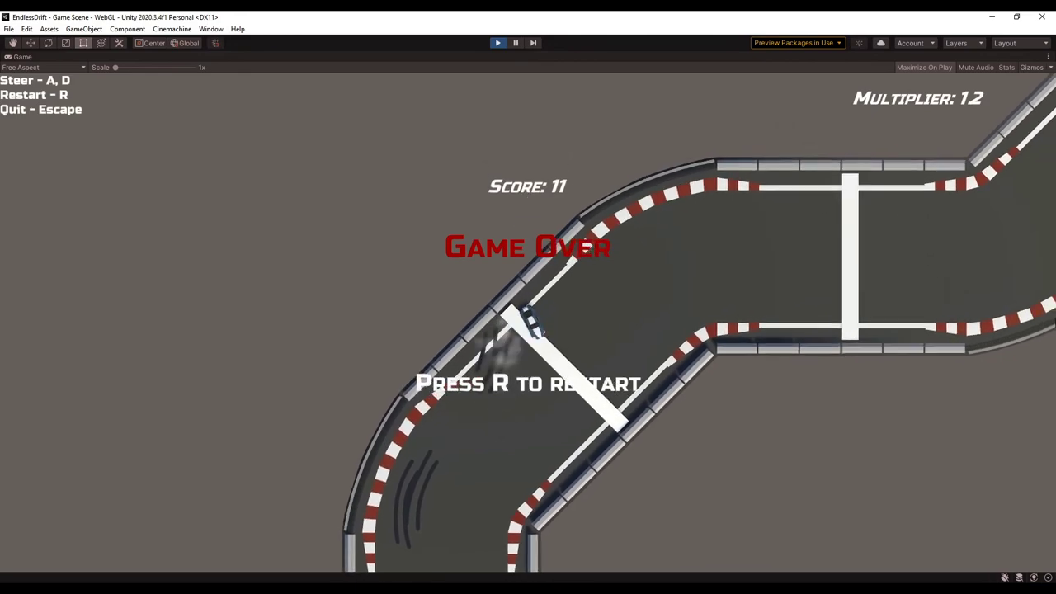
pyautogui.press('r')
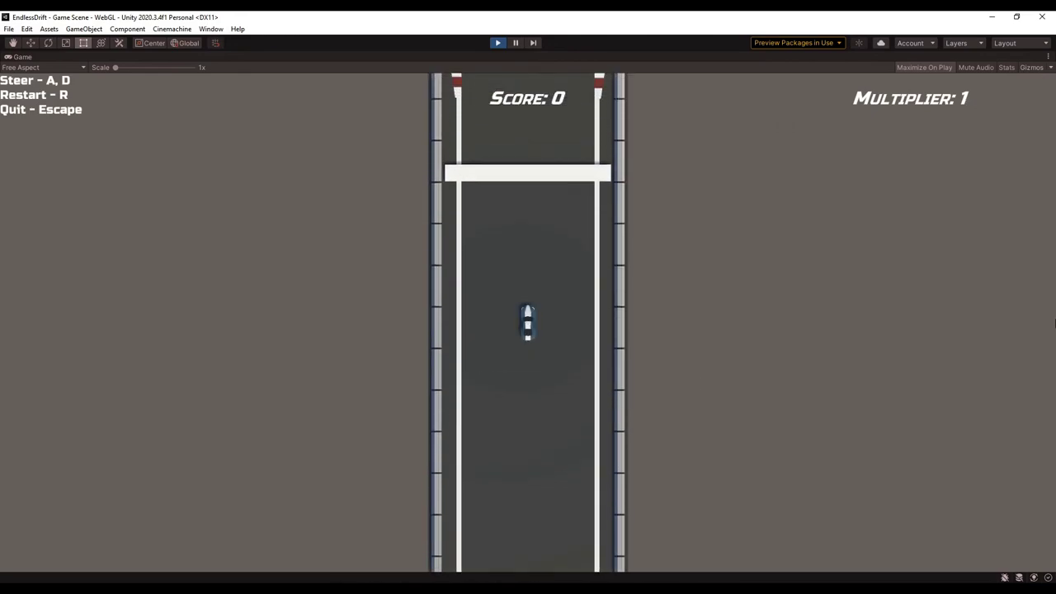
# Drift the car through the successive bends and straights of the restarted run to test scoring, the multiplier, tire smoke and skid marks.
pyautogui.press('d')
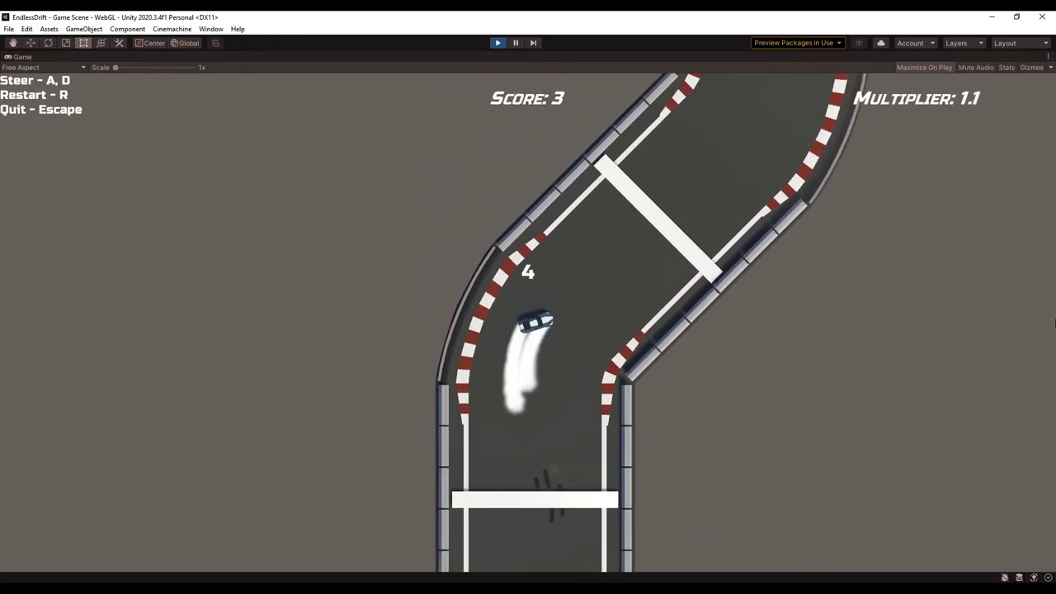
pyautogui.press('a')
pyautogui.press('a')
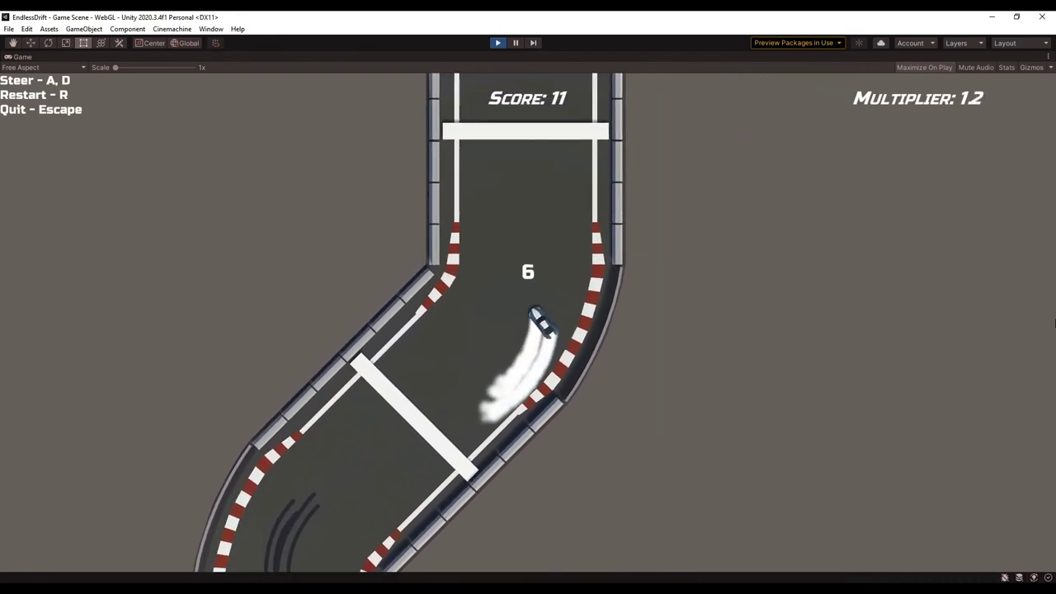
pyautogui.press('d')
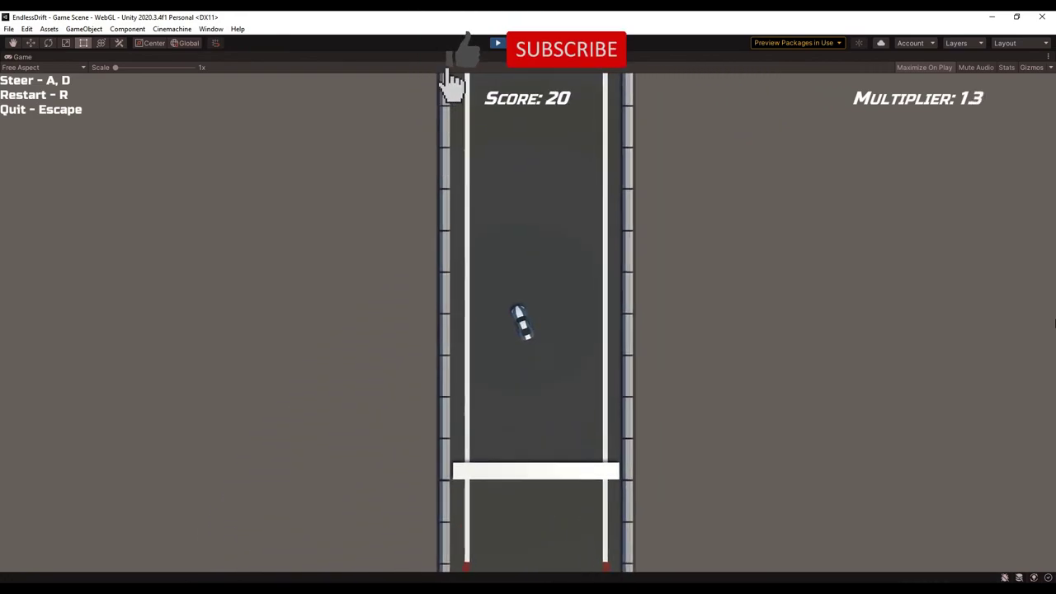
pyautogui.press('a')
pyautogui.press('d')
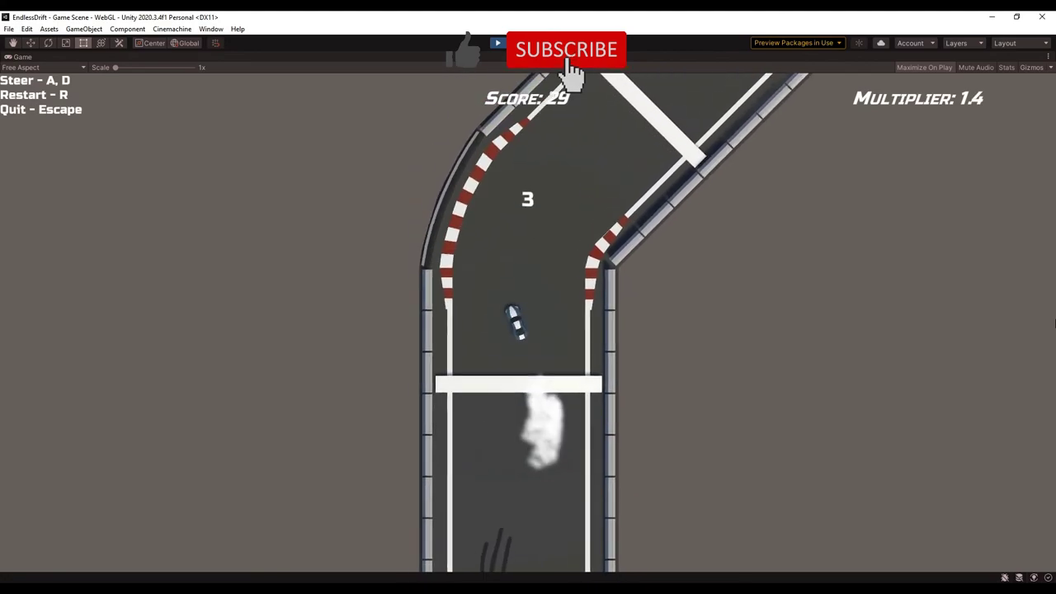
pyautogui.press('d')
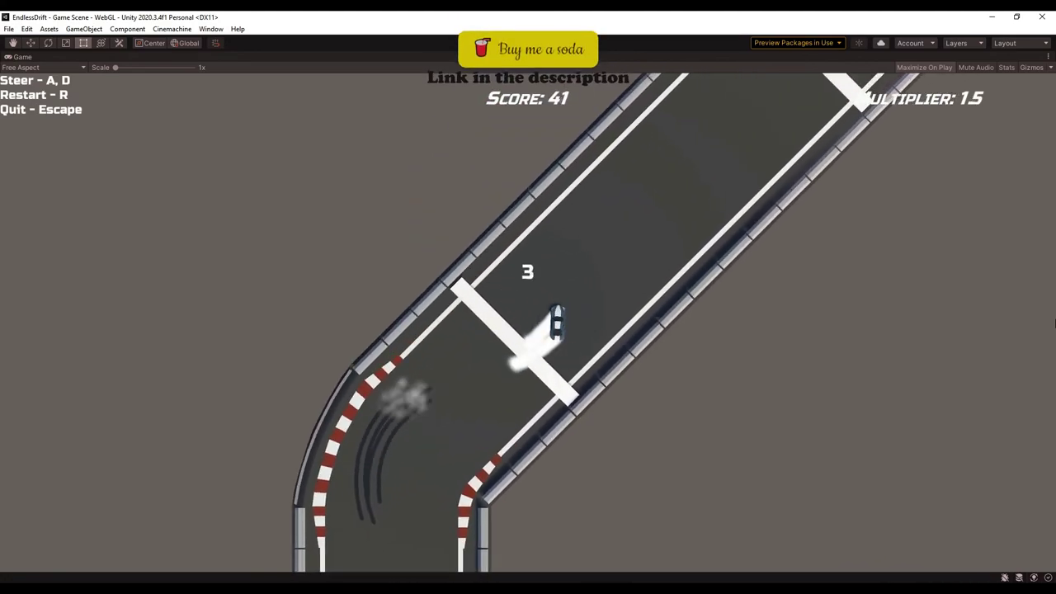
pyautogui.press('d')
pyautogui.press('a')
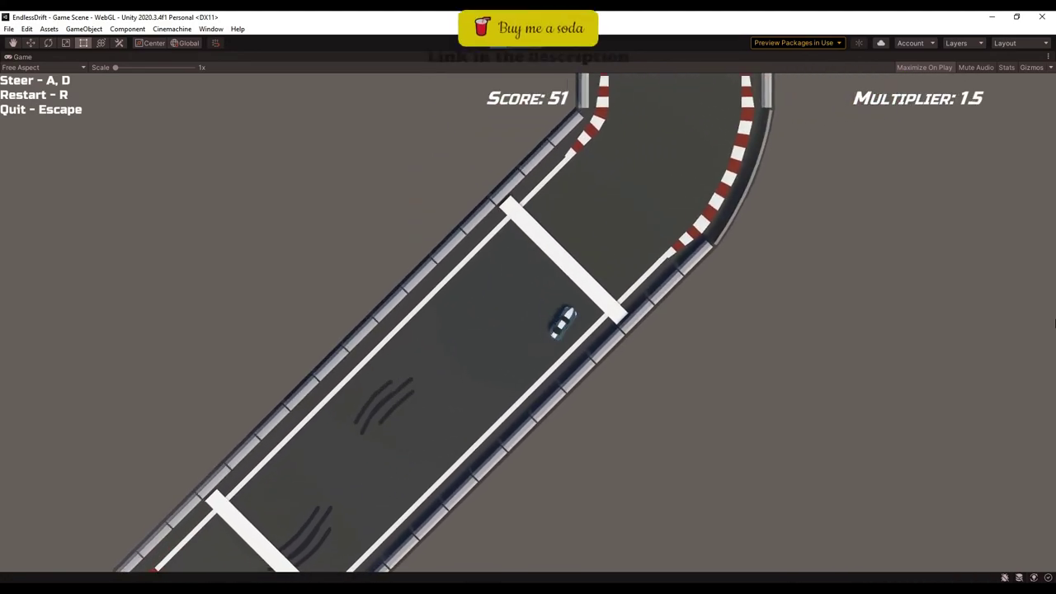
pyautogui.press('a')
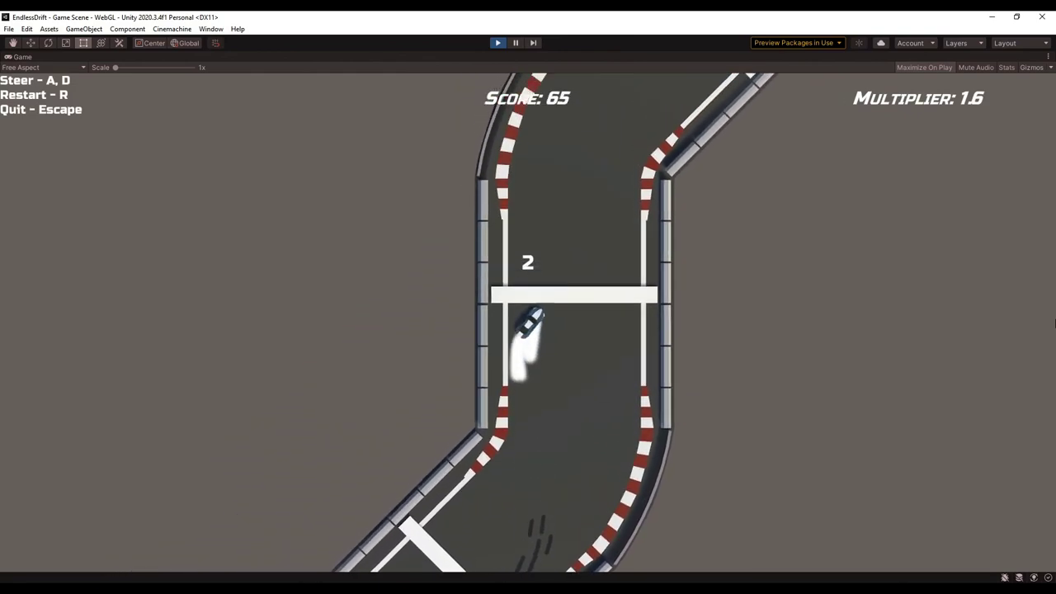